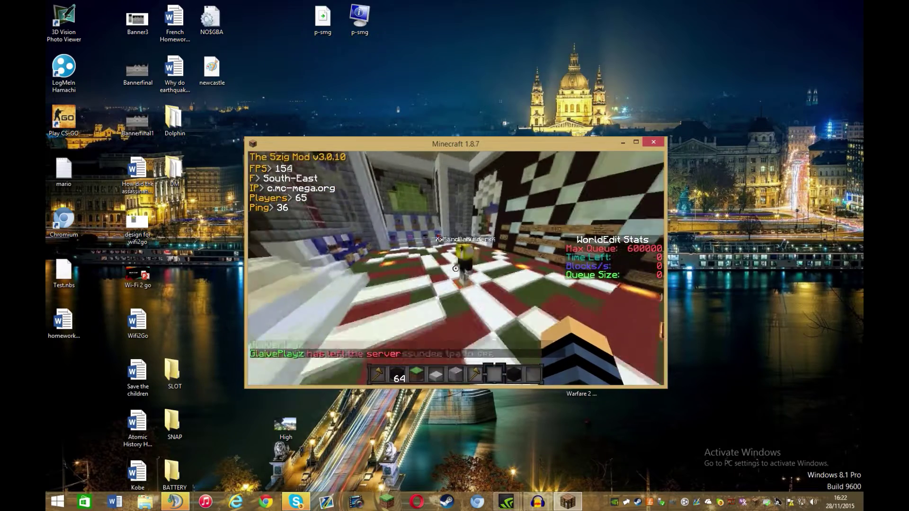
# - Check the server's online player list, then pause the game
pyautogui.press('Tab')
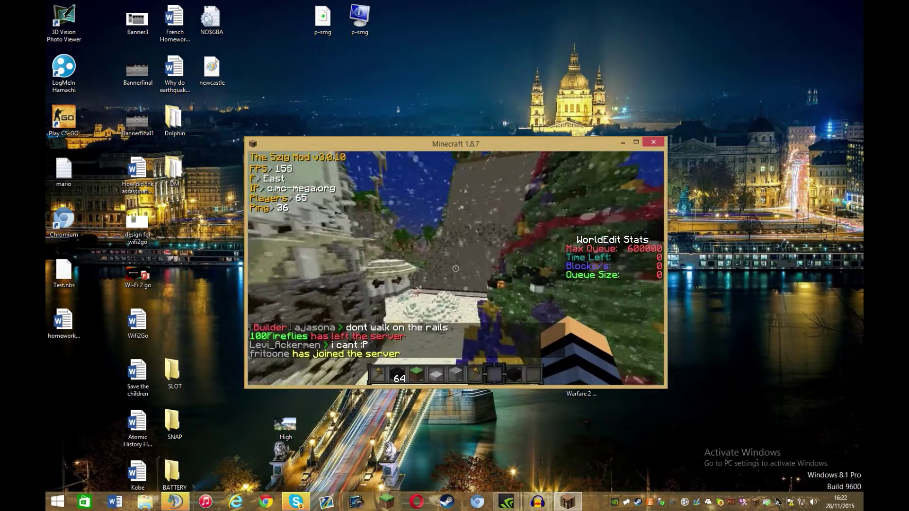
pyautogui.press('Escape')
# - Close Minecraft, load google.co.uk, search '5zig mod' and open the 5zig.eu result
pyautogui.click(656, 144)
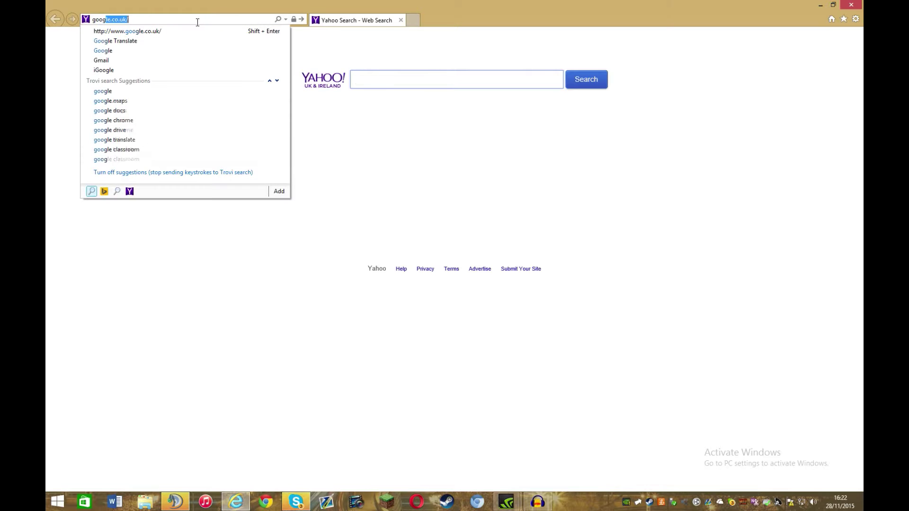
pyautogui.press('Return')
pyautogui.write('5')
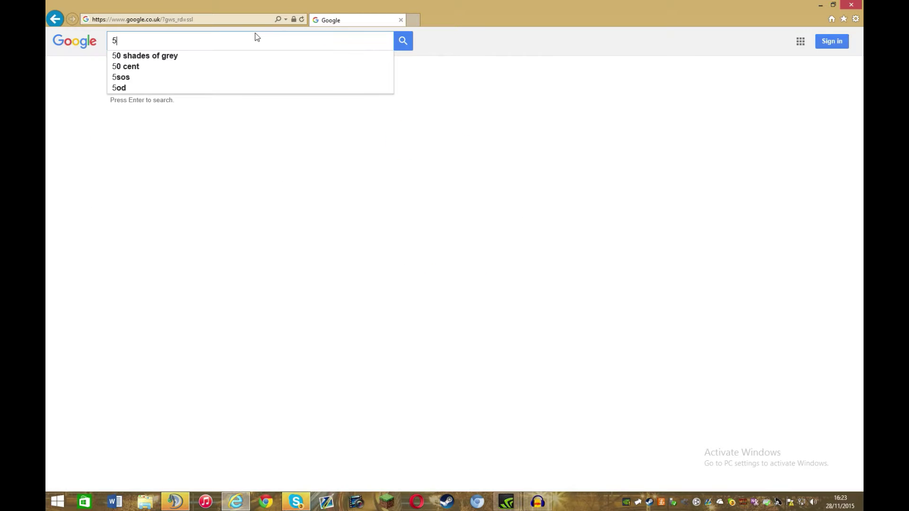
pyautogui.write('zig mod')
pyautogui.press('Return')
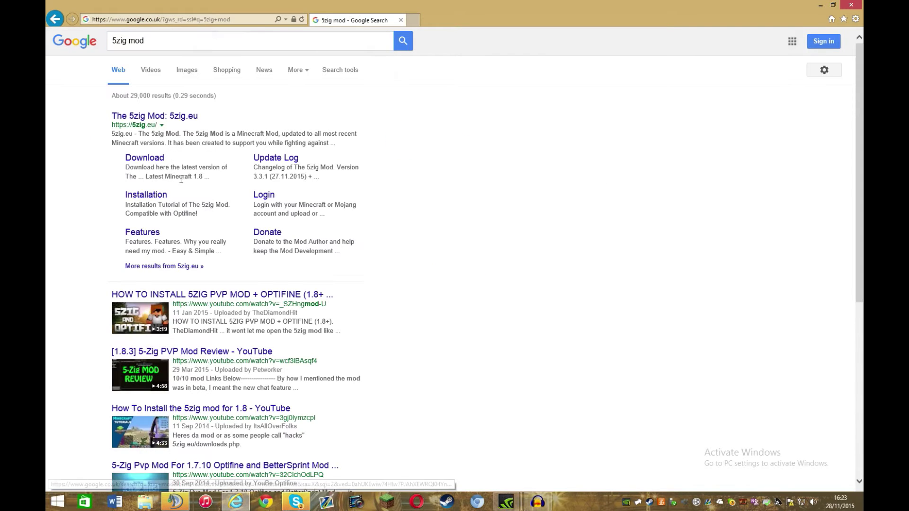
pyautogui.click(182, 117)
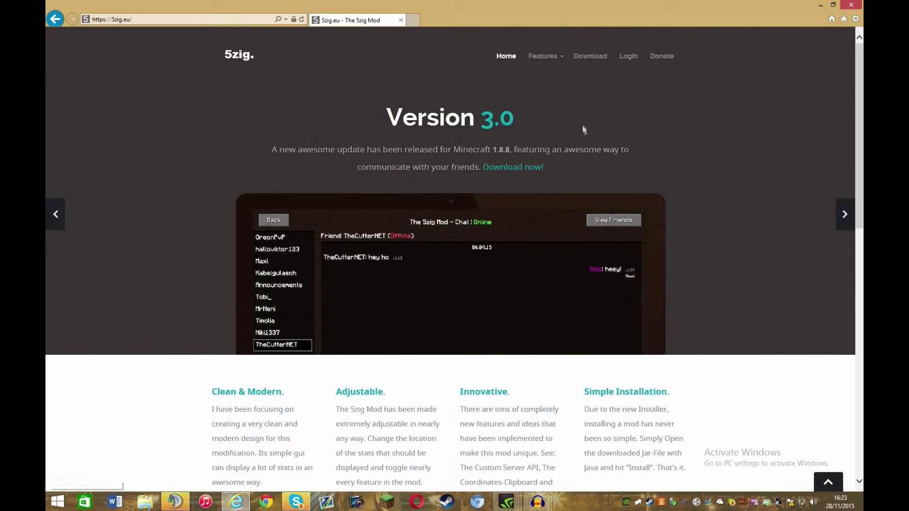
# - Open the 5zig.eu Downloads page and browse the Older Versions list
pyautogui.click(600, 58)
pyautogui.scroll(-20, 644, 273)
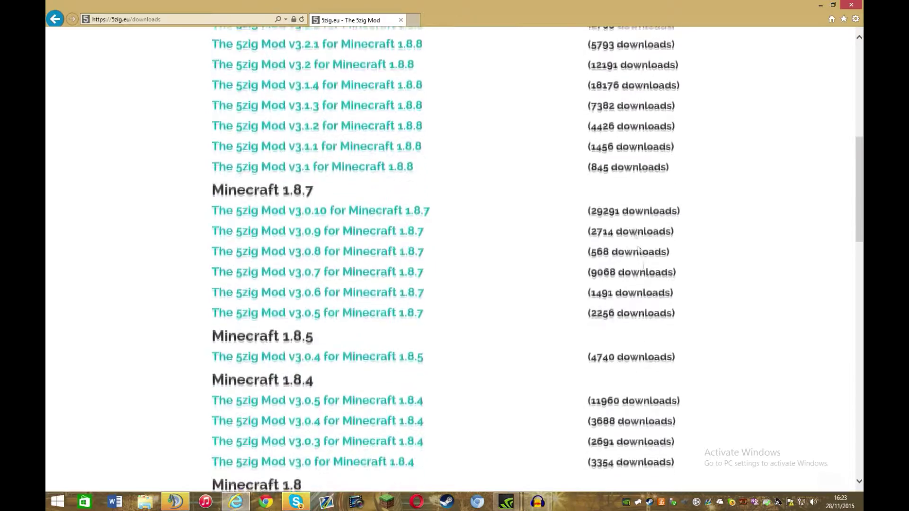
pyautogui.scroll(20, 641, 232)
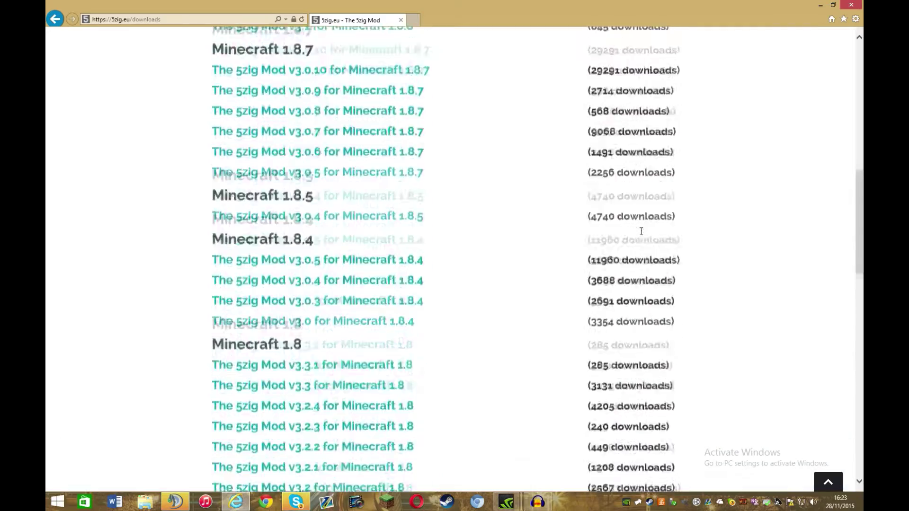
pyautogui.scroll(-15, 629, 202)
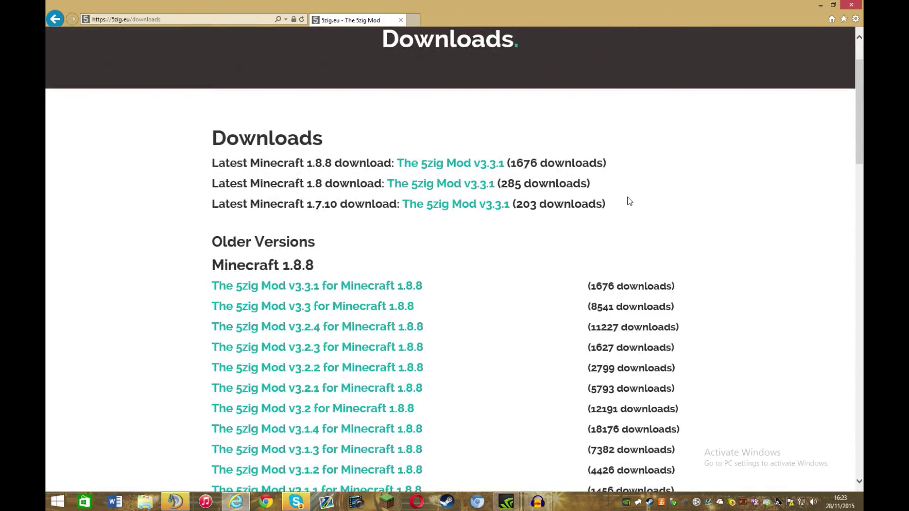
pyautogui.scroll(-10, 625, 201)
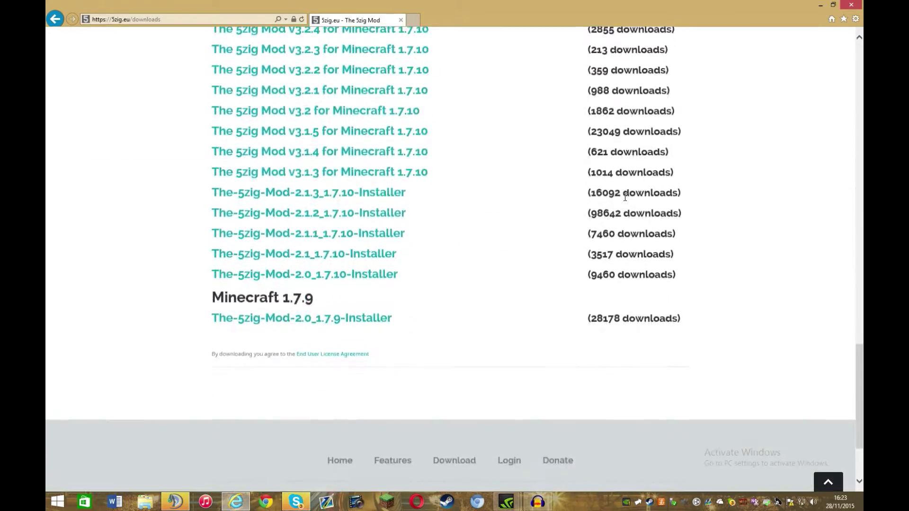
pyautogui.scroll(15, 388, 412)
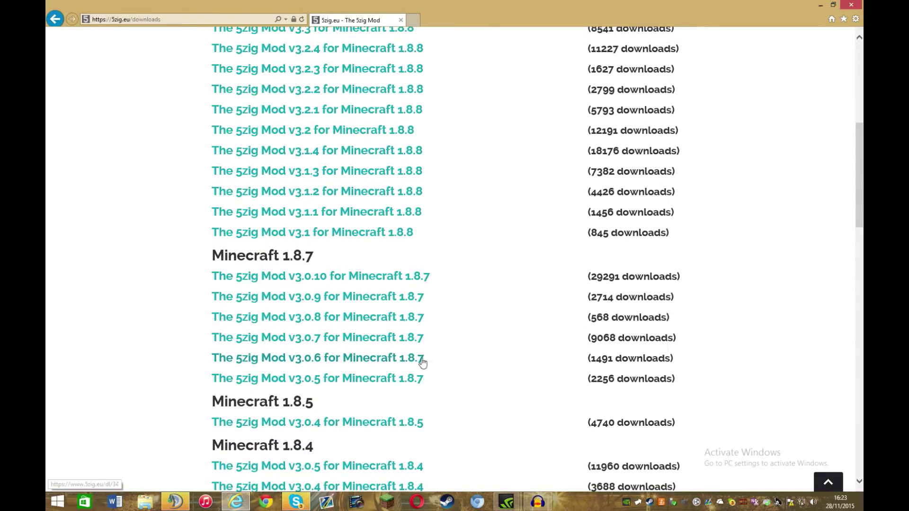
pyautogui.scroll(-9, 335, 303)
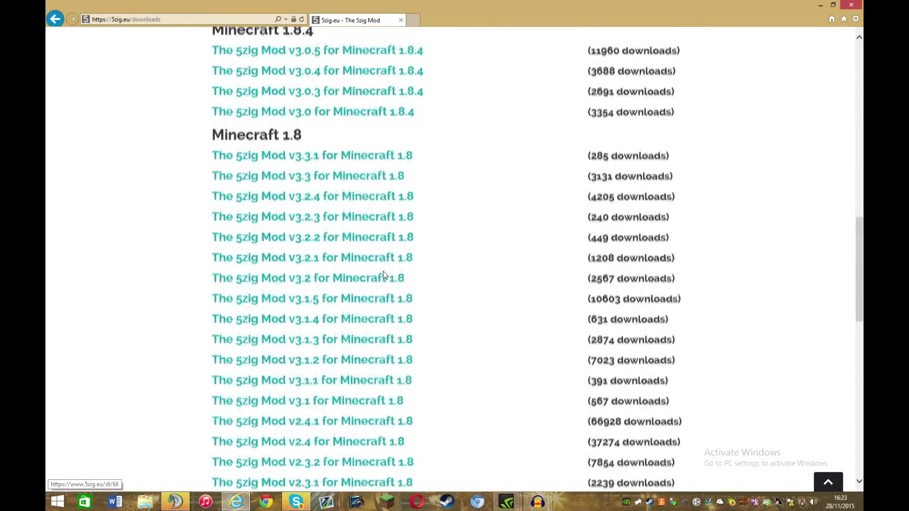
pyautogui.scroll(6, 383, 271)
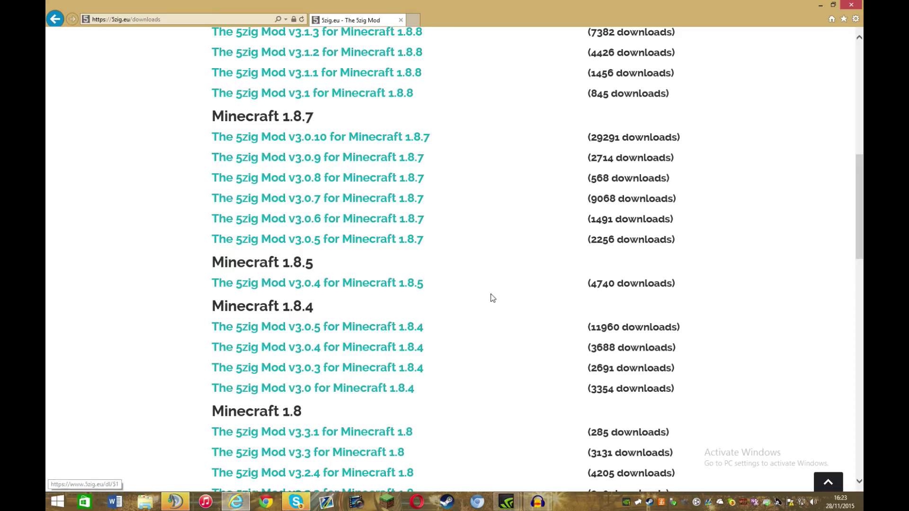
pyautogui.scroll(10, 488, 293)
pyautogui.scroll(-12, 480, 282)
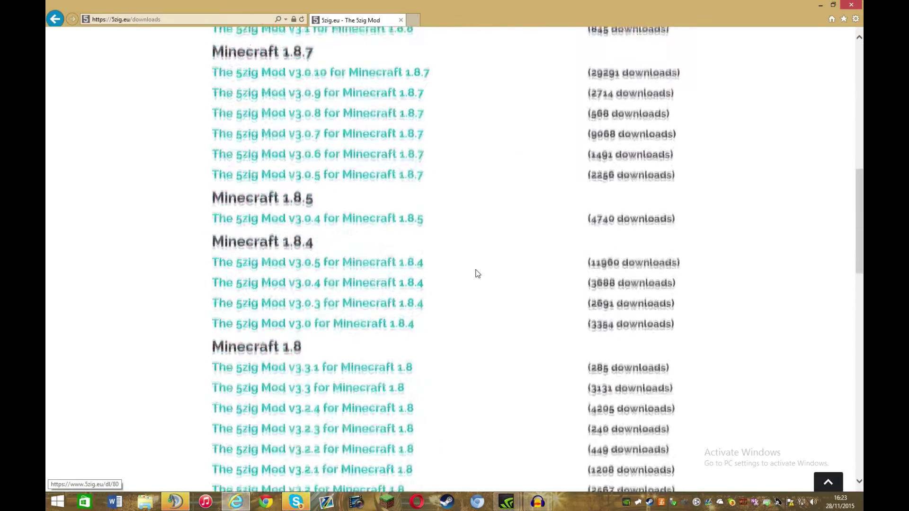
pyautogui.scroll(8, 477, 274)
pyautogui.scroll(-3, 477, 274)
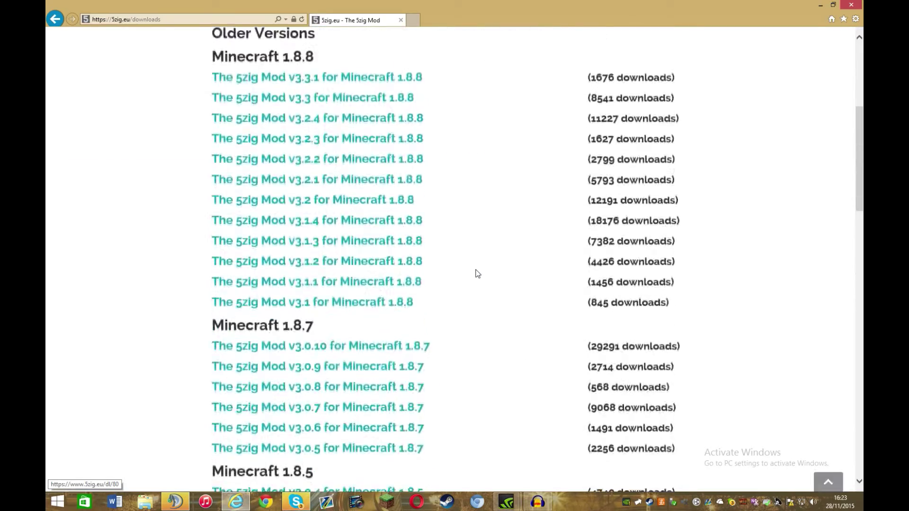
pyautogui.scroll(6, 477, 274)
pyautogui.scroll(-4, 475, 272)
# - Locate The 5zig Mod v3.0.7 for Minecraft 1.8.7 and start its download
pyautogui.scroll(3, 475, 272)
pyautogui.scroll(-4, 475, 272)
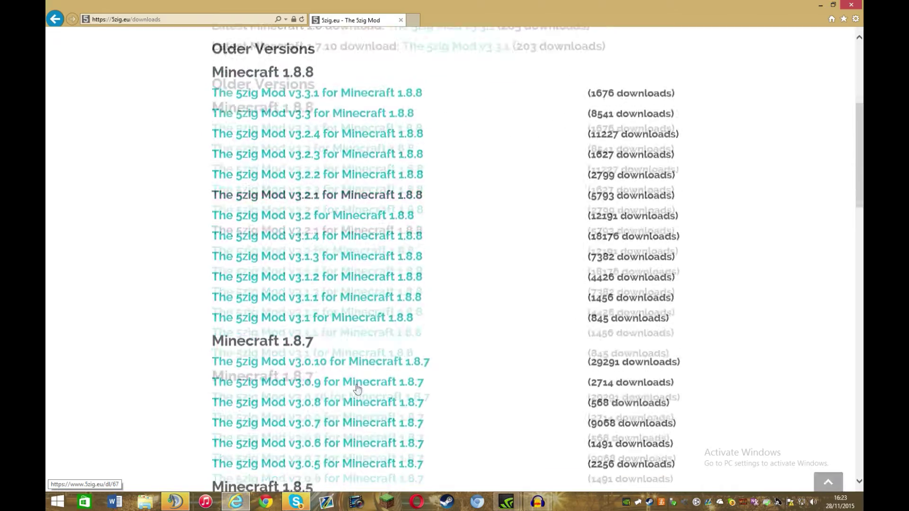
pyautogui.scroll(-2, 479, 155)
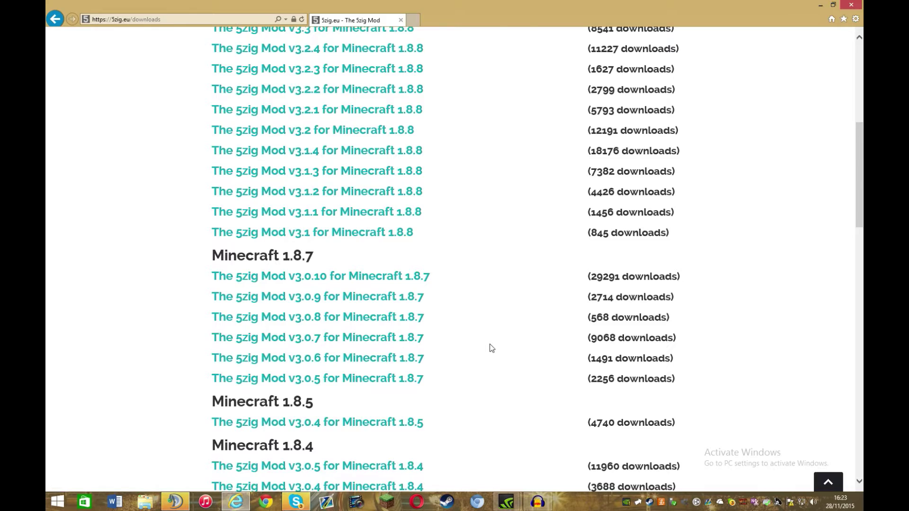
pyautogui.scroll(5, 491, 348)
pyautogui.scroll(-5, 492, 348)
pyautogui.scroll(1, 491, 348)
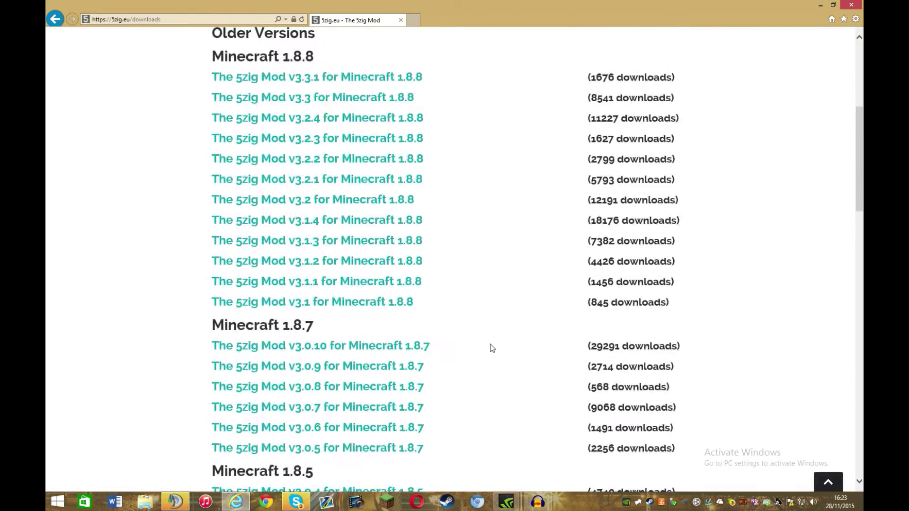
pyautogui.scroll(-3, 492, 348)
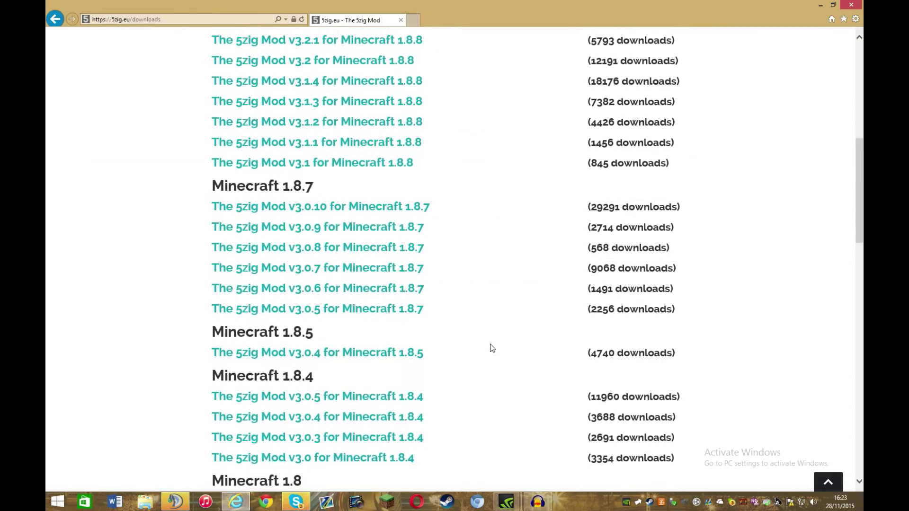
pyautogui.click(385, 269)
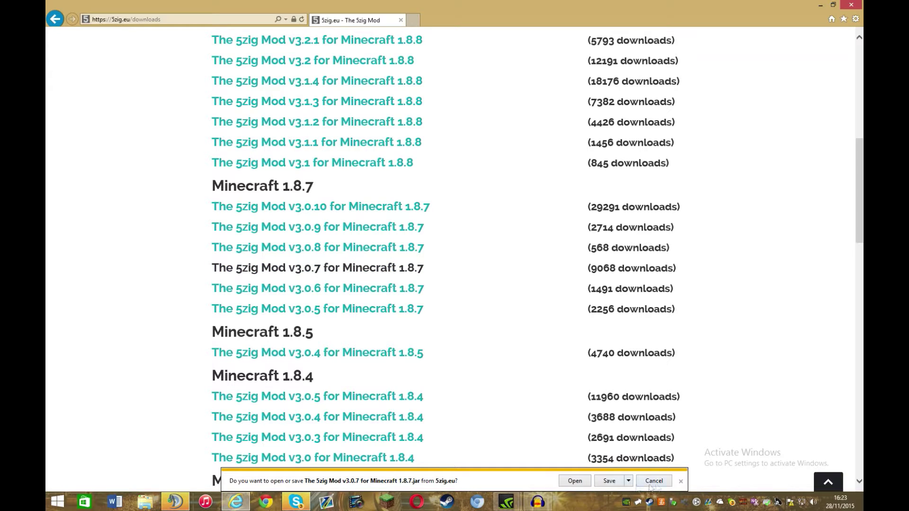
# - Dismiss the v3.0.7 prompt and save The 5zig Mod v3.3 for Minecraft 1.8 jar instead
pyautogui.click(681, 482)
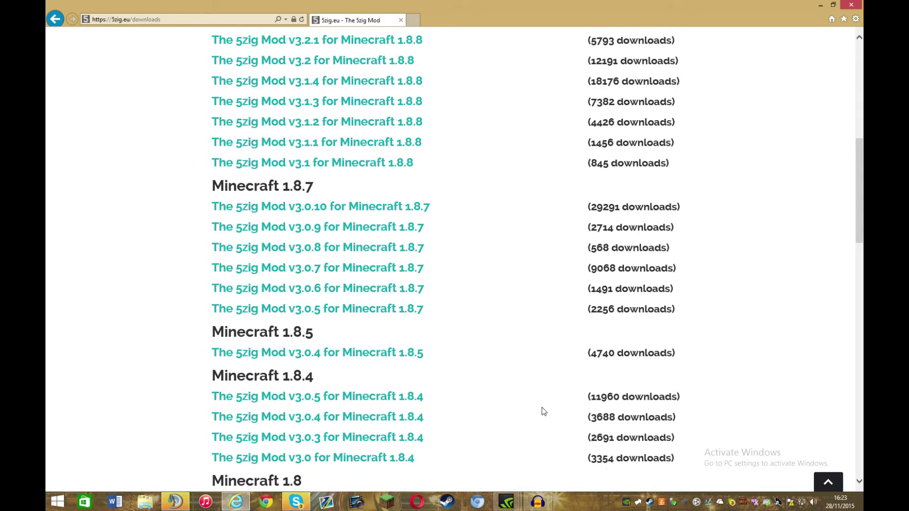
pyautogui.scroll(-13, 539, 395)
pyautogui.scroll(7, 538, 392)
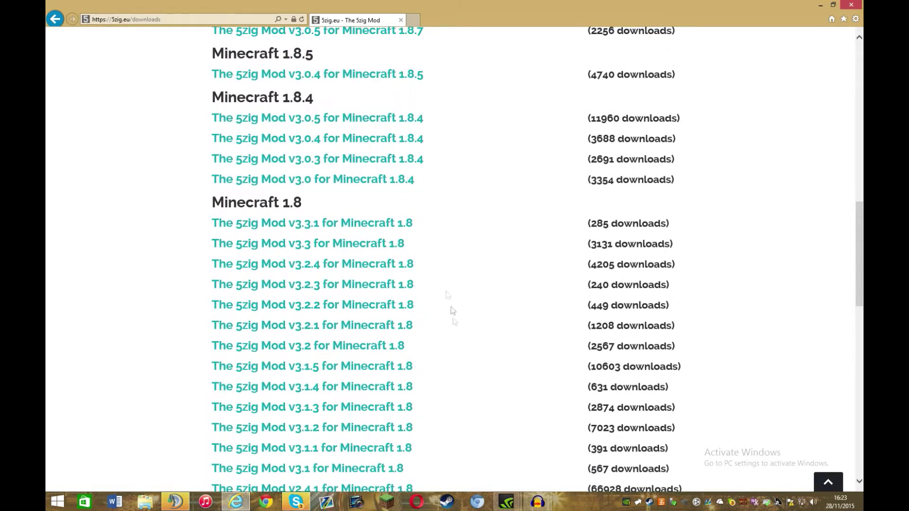
pyautogui.click(370, 242)
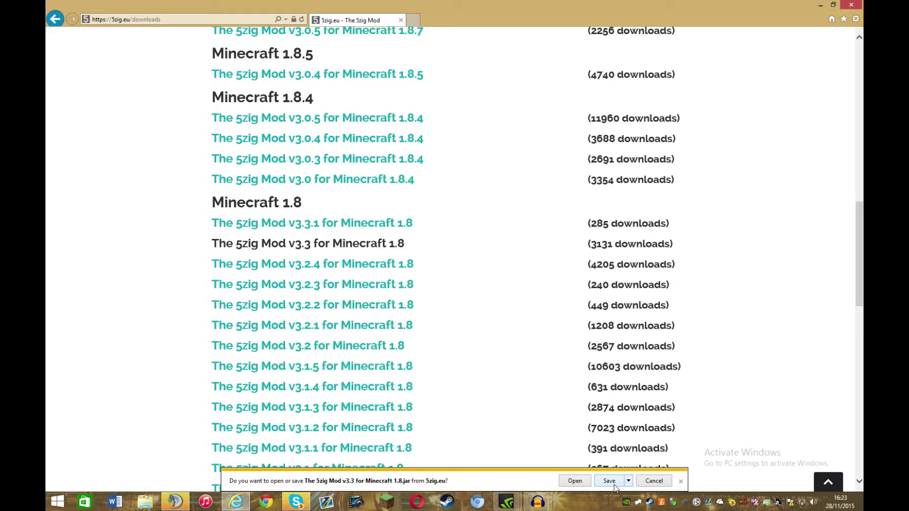
pyautogui.click(609, 481)
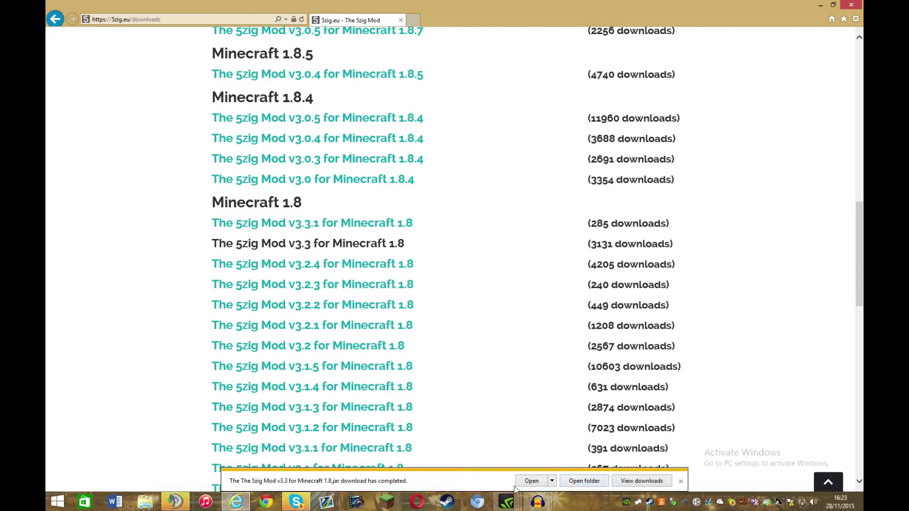
# - Show the downloaded v3.3 jar in its folder, try opening it, then close that window
pyautogui.click(583, 481)
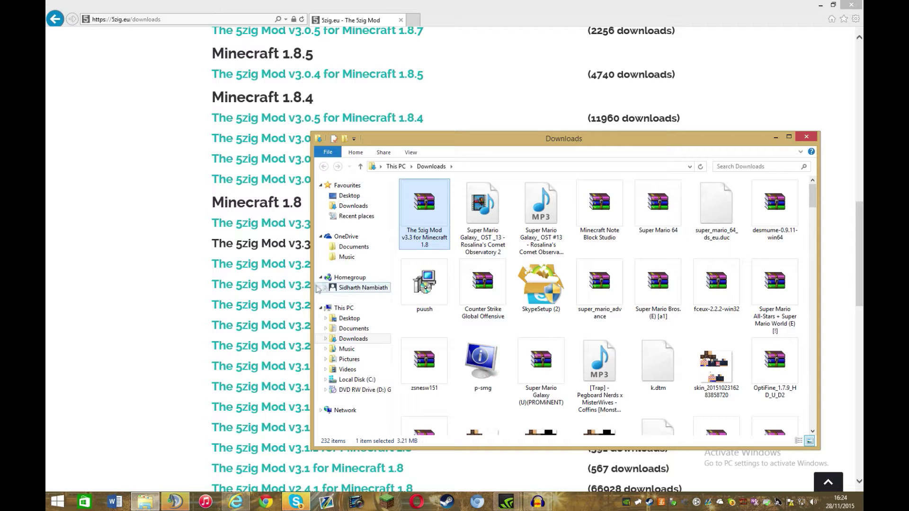
pyautogui.doubleClick(432, 230)
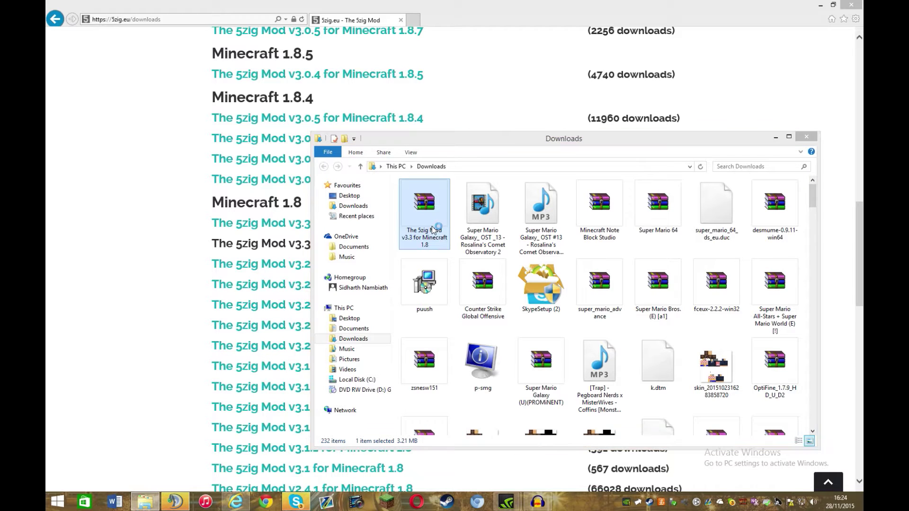
pyautogui.click(810, 137)
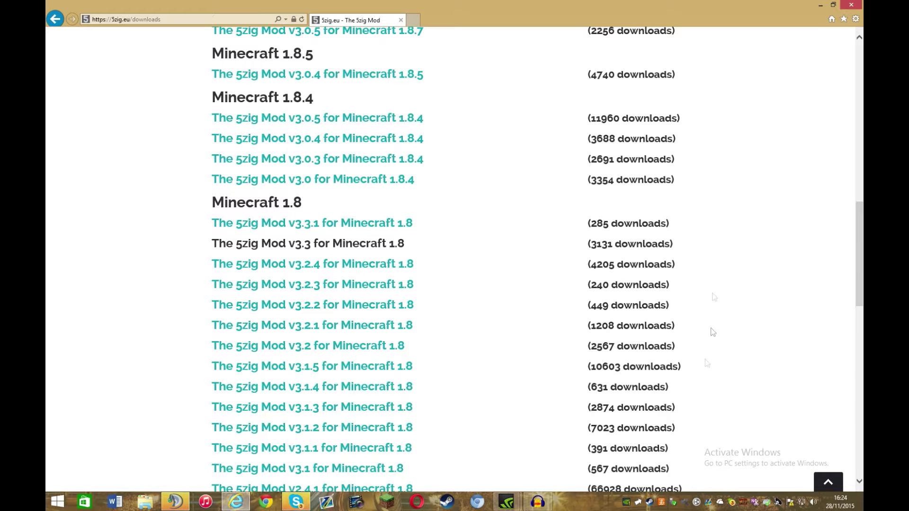
# - From File Explorer's Downloads folder, open the v3.3 jar with Java(TM) Platform SE binary
pyautogui.click(153, 500)
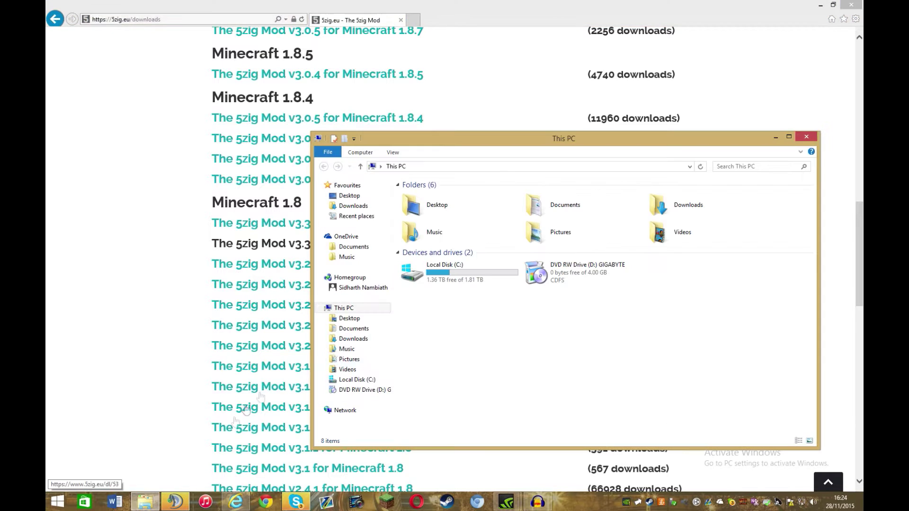
pyautogui.doubleClick(669, 219)
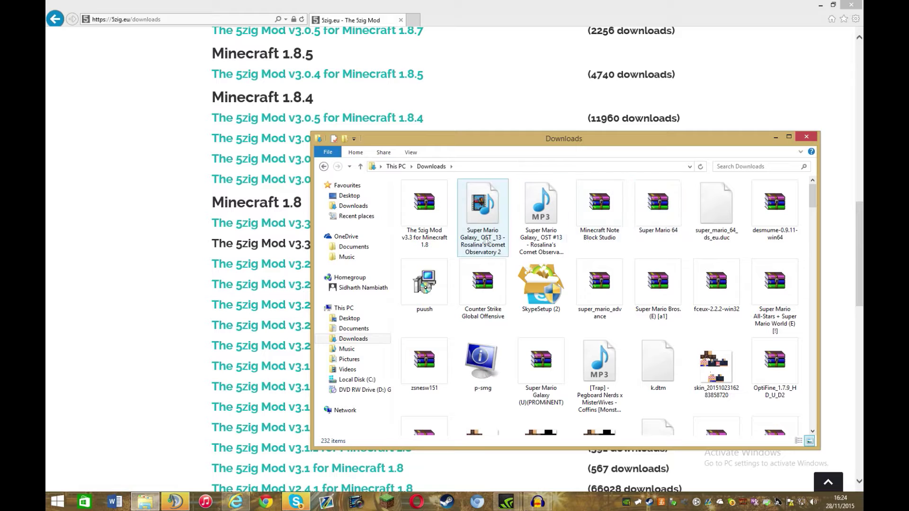
pyautogui.rightClick(437, 239)
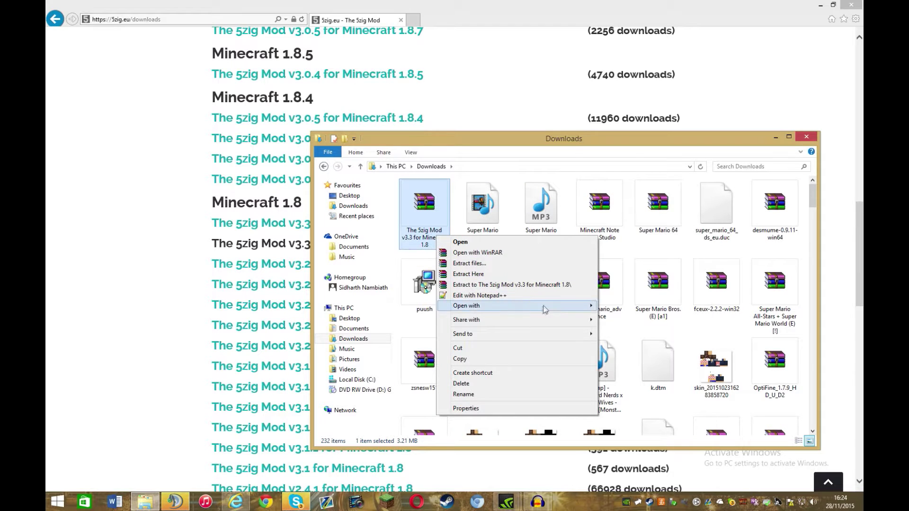
pyautogui.moveTo(570, 306)
pyautogui.click(640, 317)
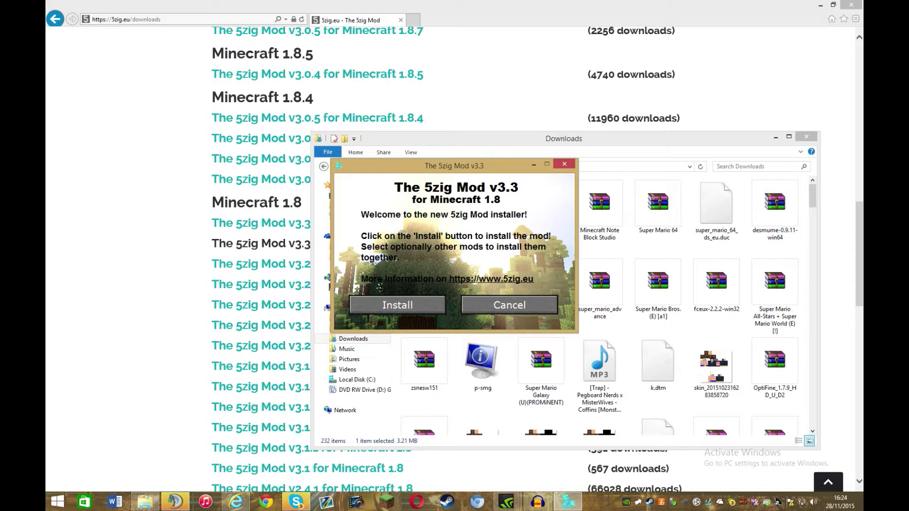
# - Install 5zig Mod v3.3 alongside the other mod, confirm the file choice, and acknowledge success
pyautogui.click(409, 303)
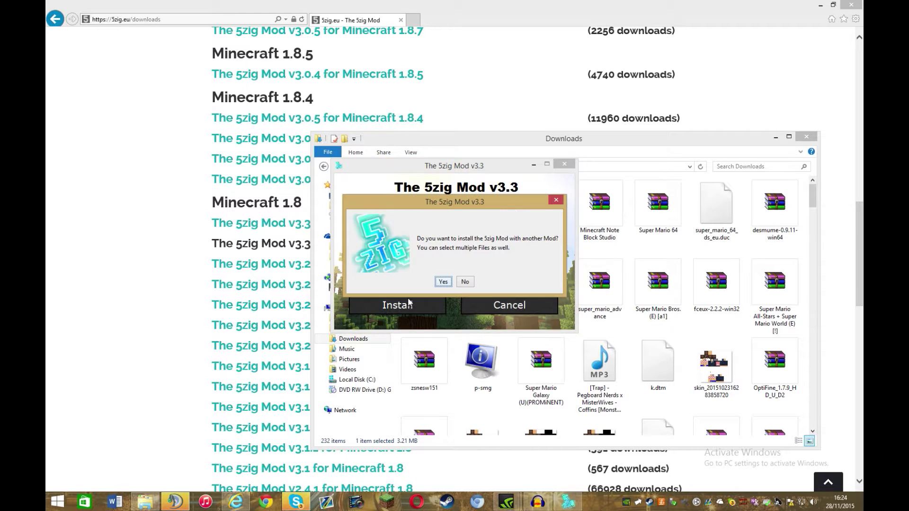
pyautogui.click(444, 281)
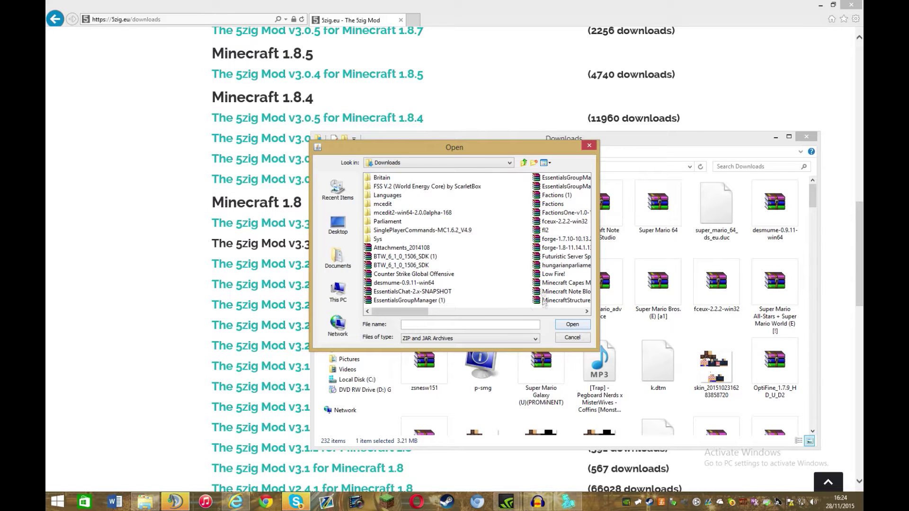
pyautogui.moveTo(378, 314); pyautogui.dragTo(355, 273)
pyautogui.moveTo(438, 312); pyautogui.dragTo(571, 328)
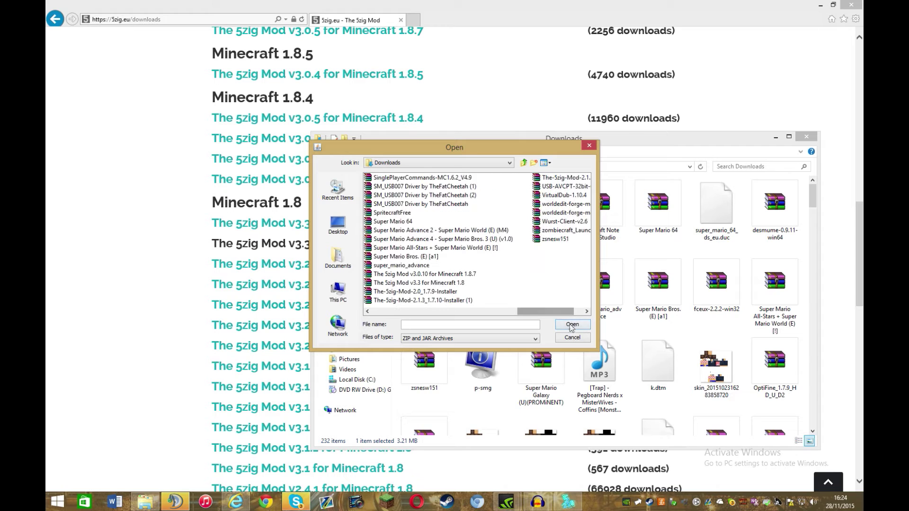
pyautogui.click(572, 338)
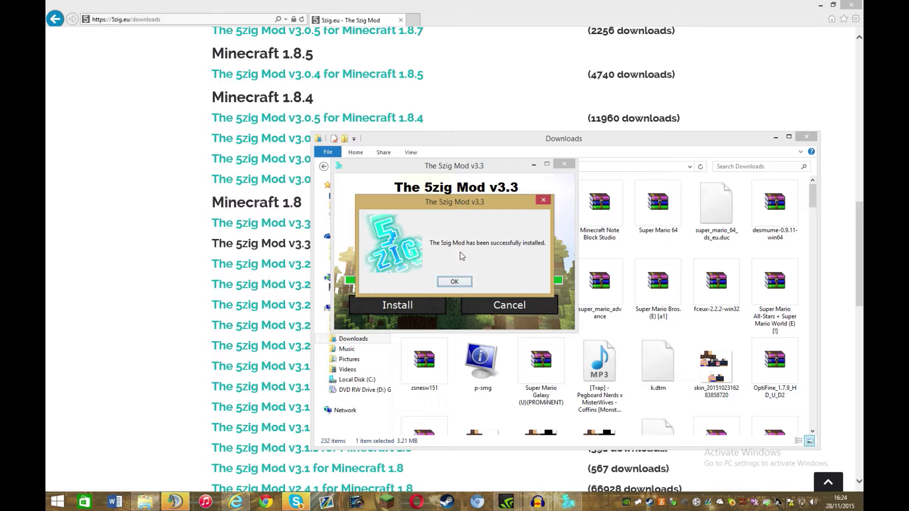
pyautogui.click(455, 282)
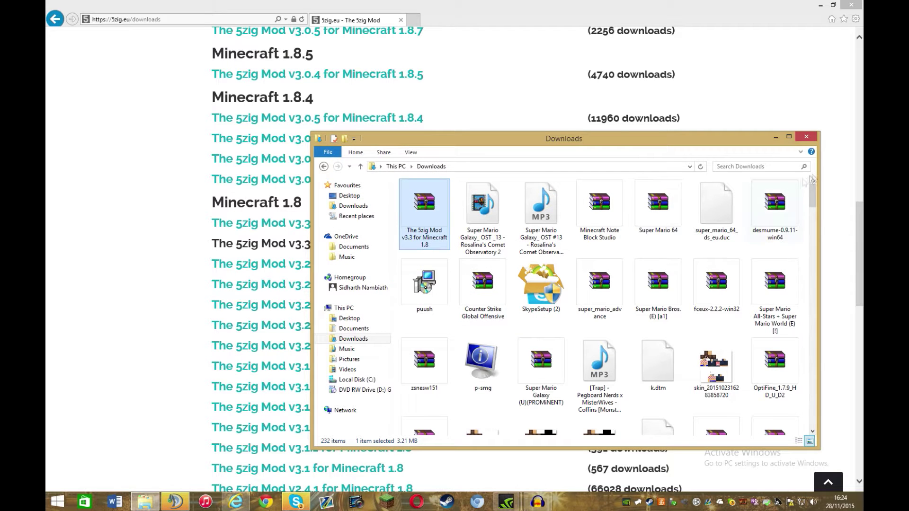
# - Close the Downloads window and browser, then open the launcher profile's version list
pyautogui.click(806, 137)
pyautogui.click(849, 4)
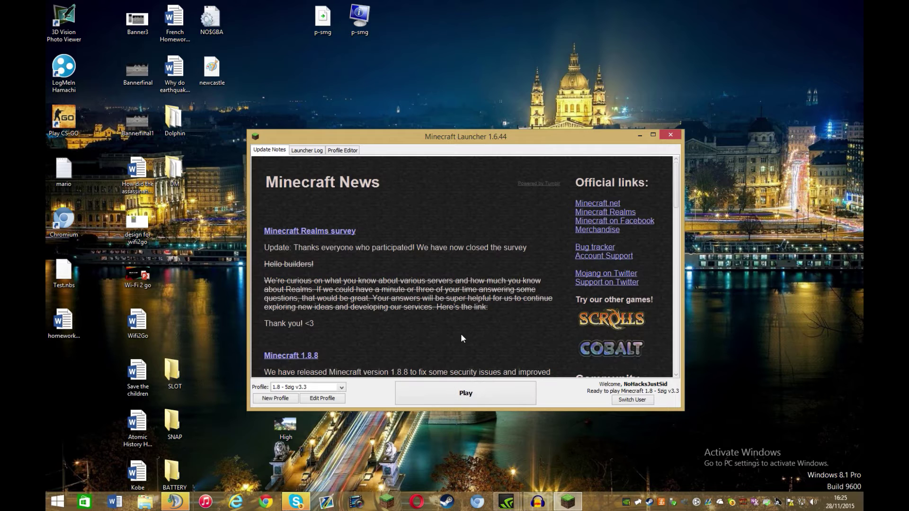
pyautogui.click(333, 400)
pyautogui.click(477, 315)
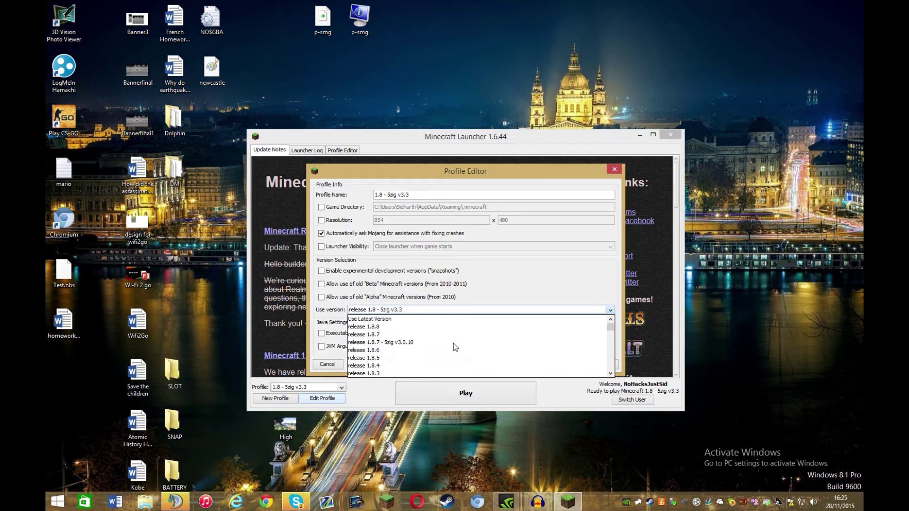
# - Keep version release 1.8 - 5zig v3.3, save the profile and launch Minecraft
pyautogui.scroll(2, 453, 343)
pyautogui.scroll(-4, 419, 346)
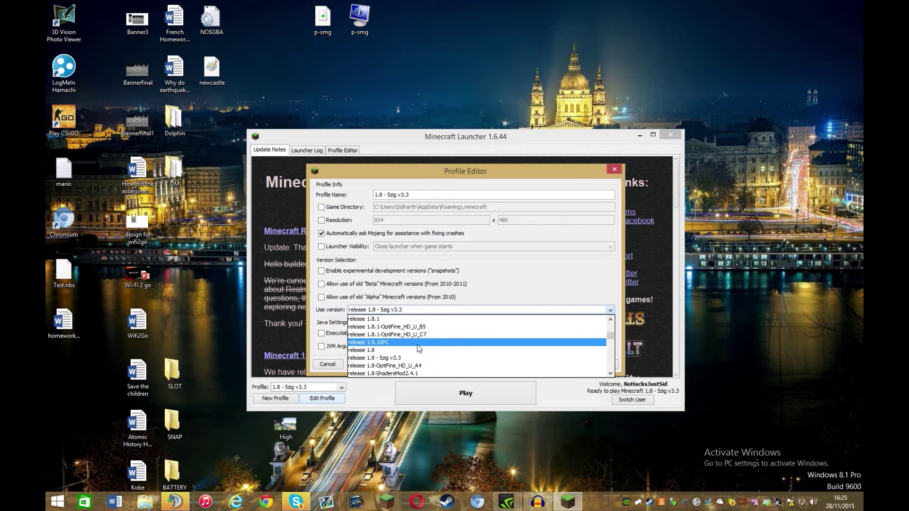
pyautogui.scroll(-1, 414, 348)
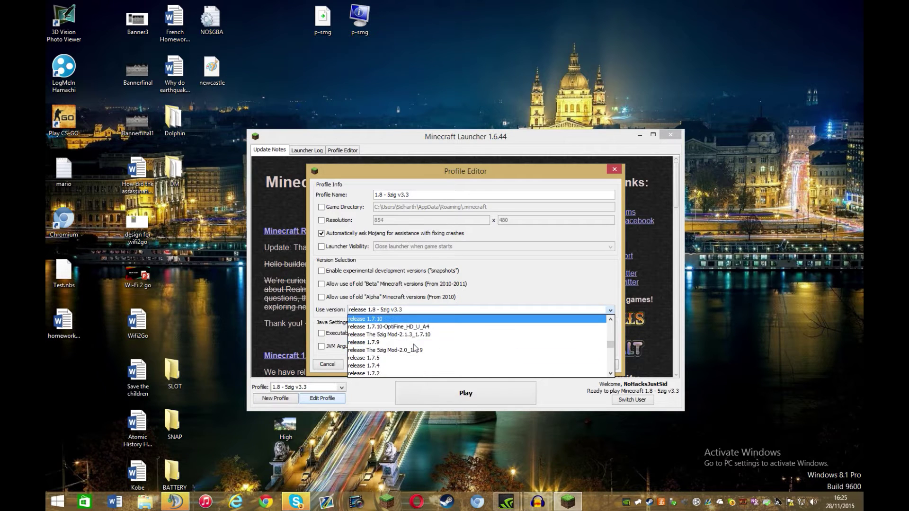
pyautogui.scroll(2, 414, 347)
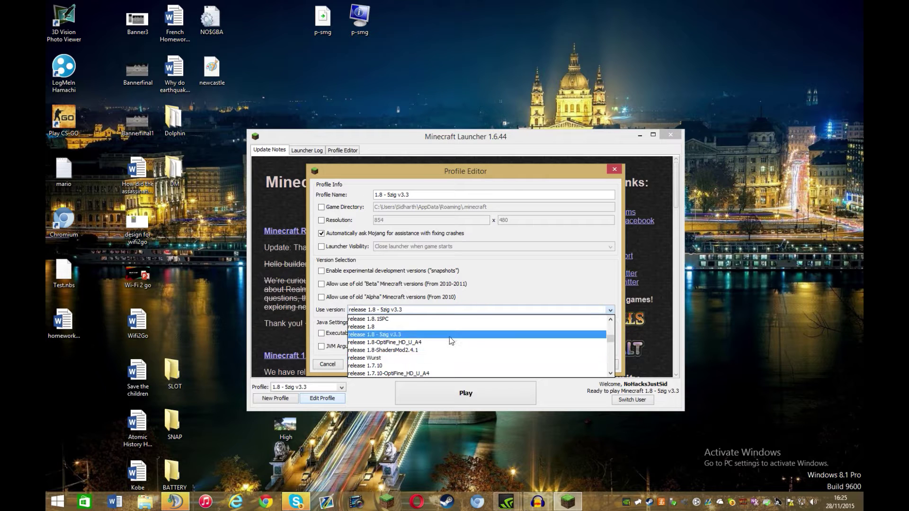
pyautogui.scroll(1, 433, 348)
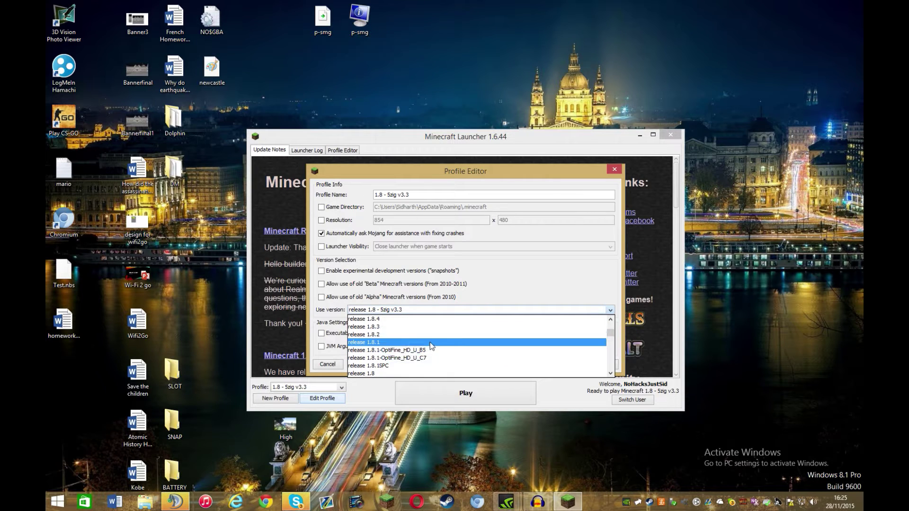
pyautogui.click(398, 359)
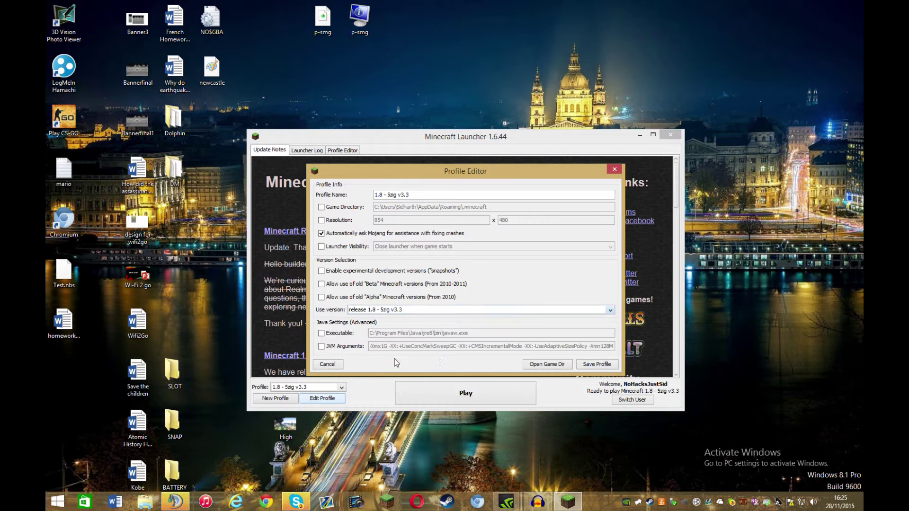
pyautogui.click(598, 367)
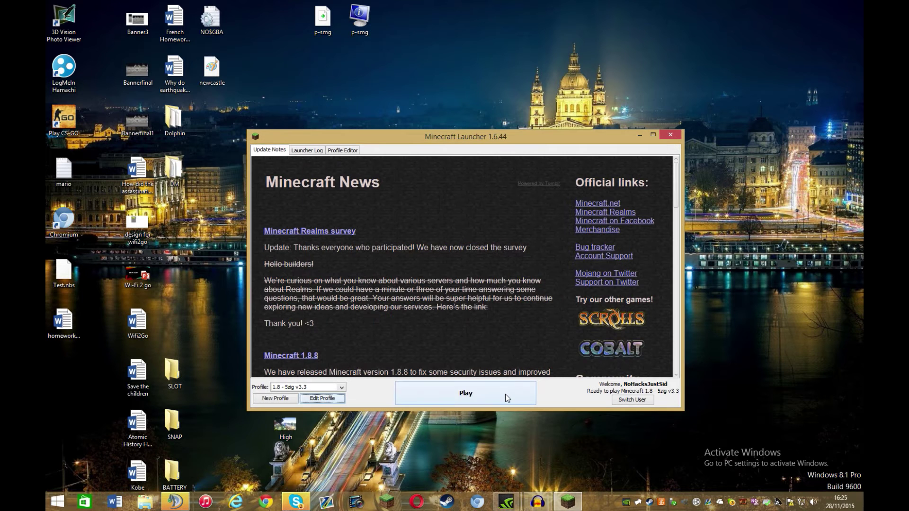
pyautogui.click(505, 394)
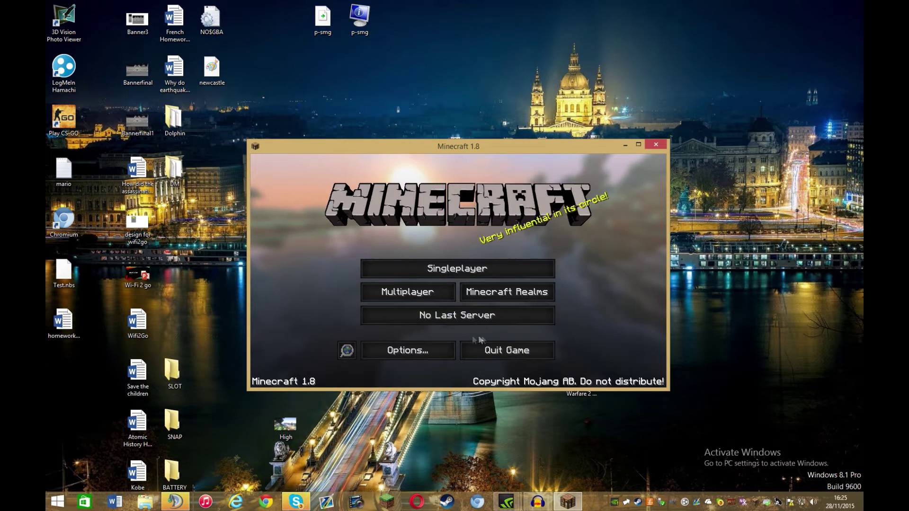
# - Open the Multiplayer list, back out, reopen it and select the MegaCraft server
pyautogui.click(421, 291)
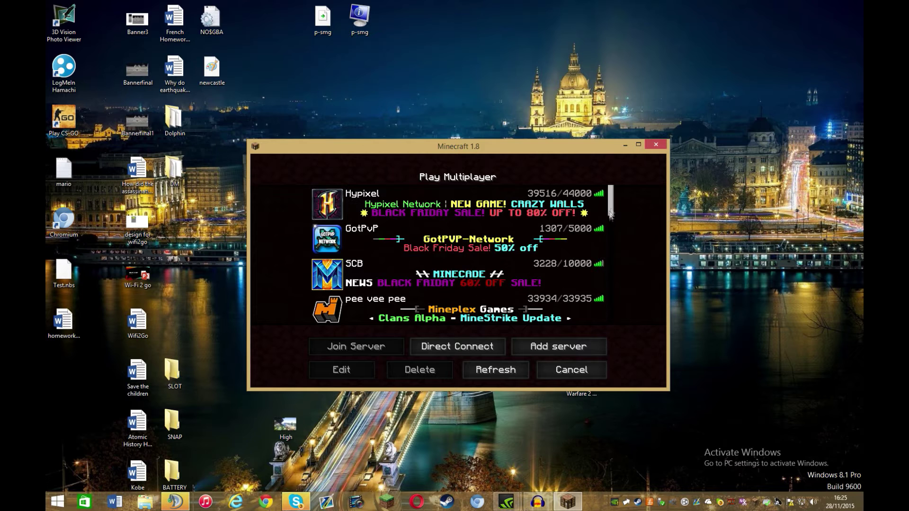
pyautogui.moveTo(610, 214); pyautogui.dragTo(595, 248)
pyautogui.click(567, 369)
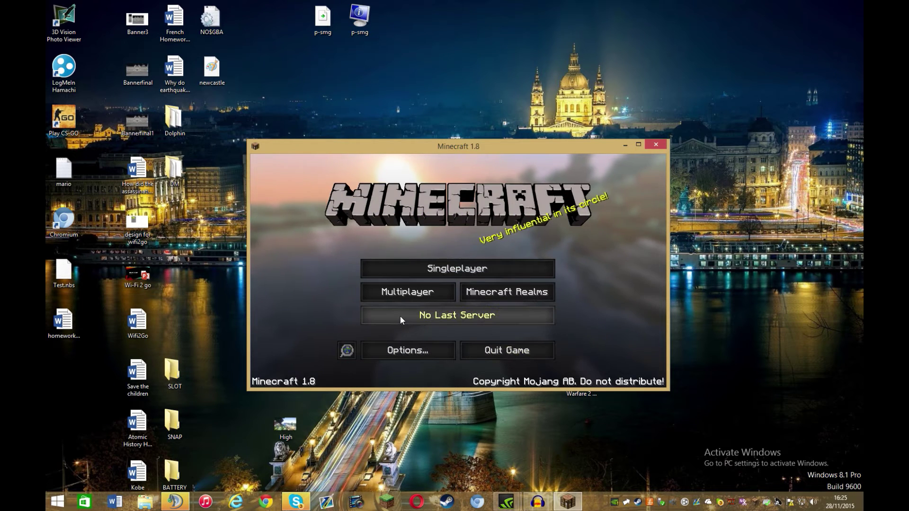
pyautogui.click(438, 290)
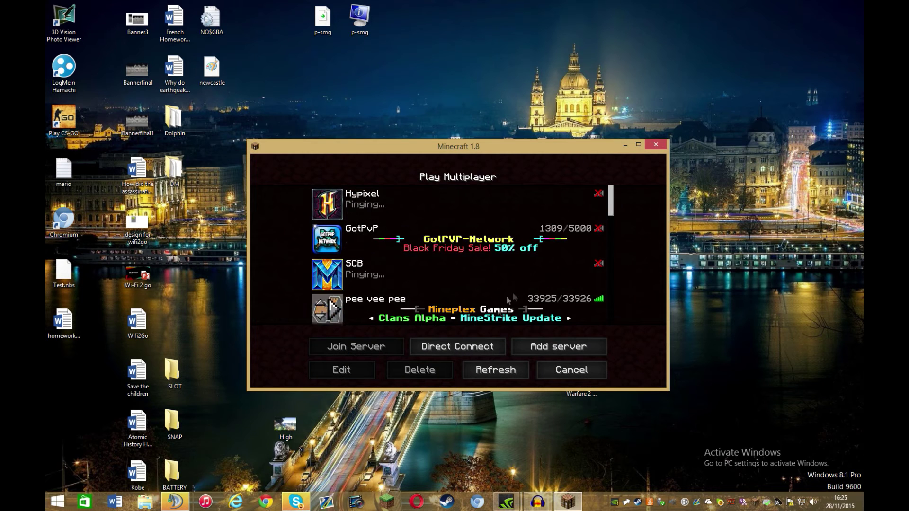
pyautogui.moveTo(609, 194); pyautogui.dragTo(562, 223)
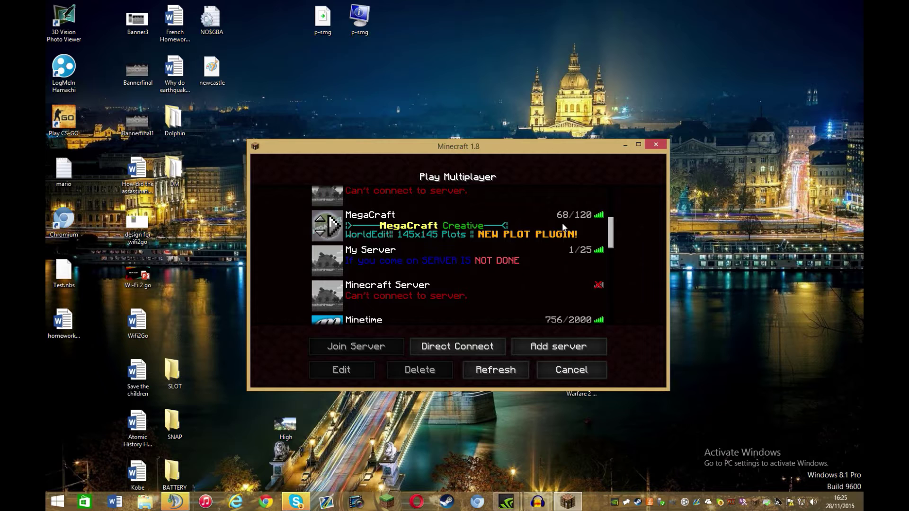
pyautogui.click(561, 223)
# - Join MegaCraft, check the player list, walk out of the stone corridor, and open the Game menu
pyautogui.click(562, 223)
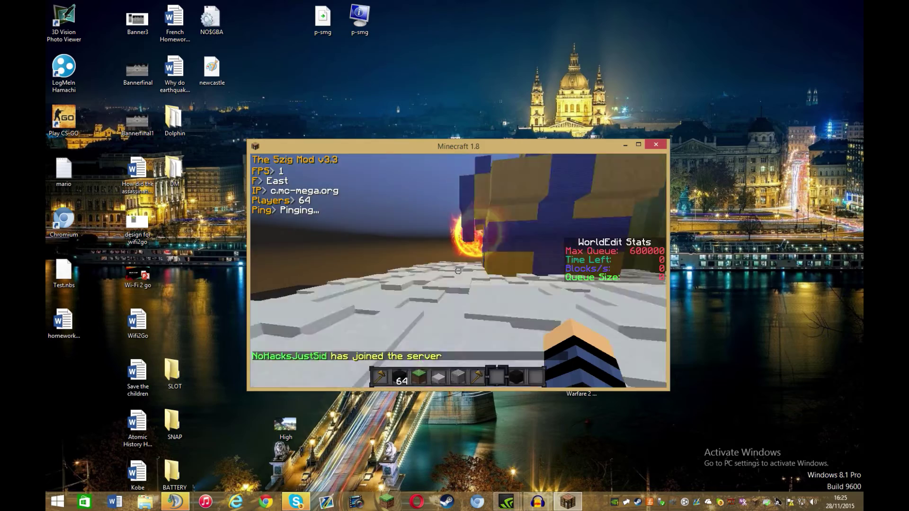
pyautogui.press('Tab')
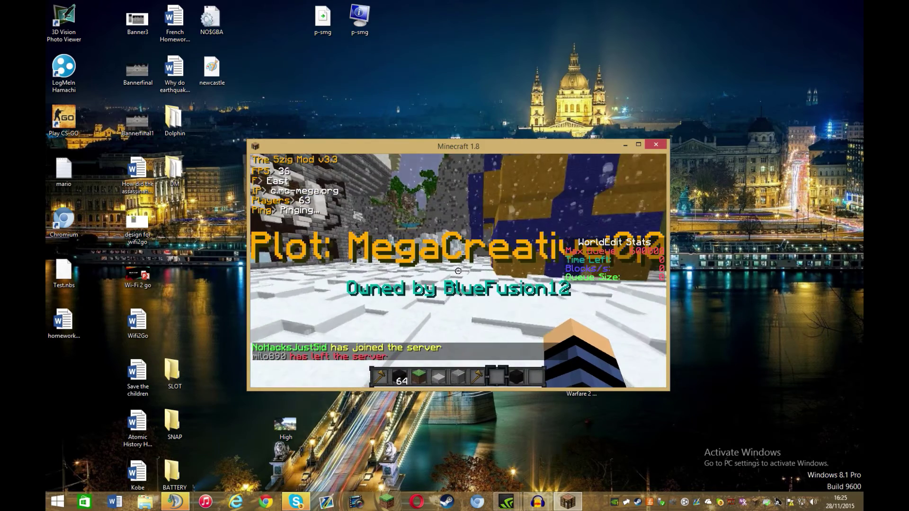
pyautogui.press('w')
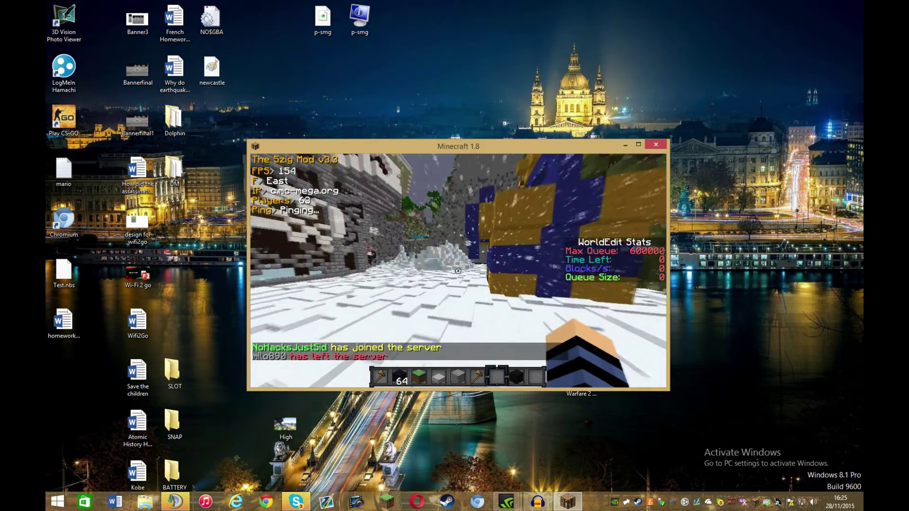
pyautogui.press('Tab')
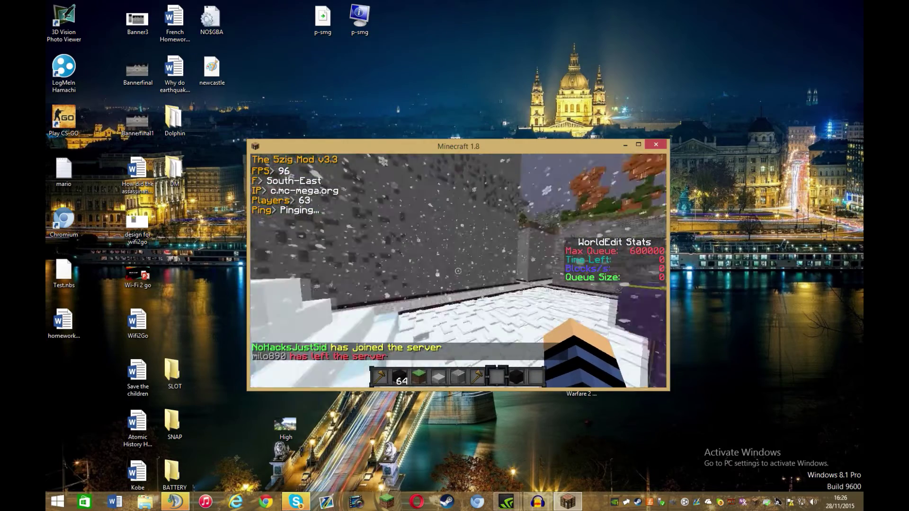
pyautogui.press('w')
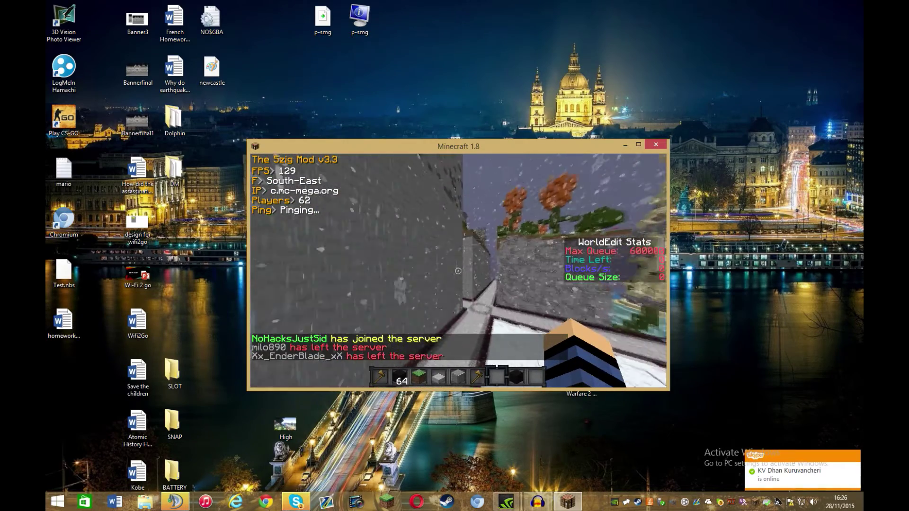
pyautogui.press('w')
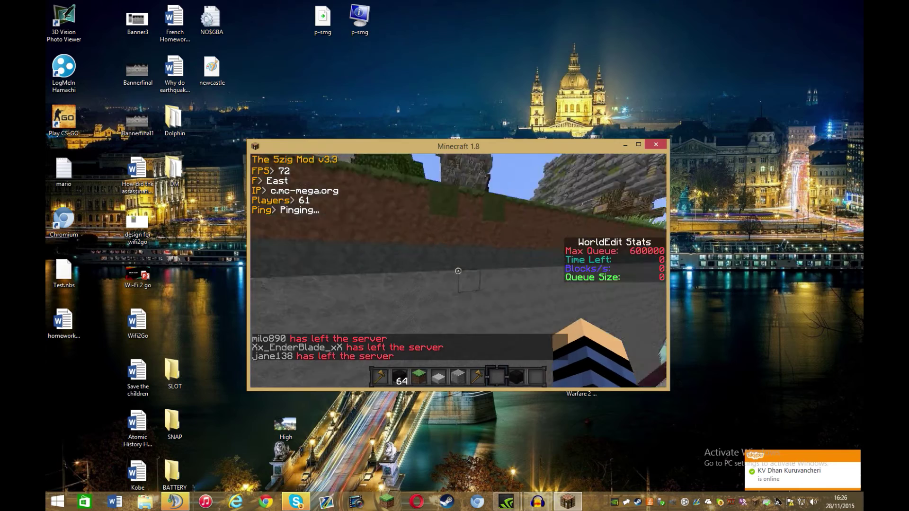
pyautogui.press('Escape')
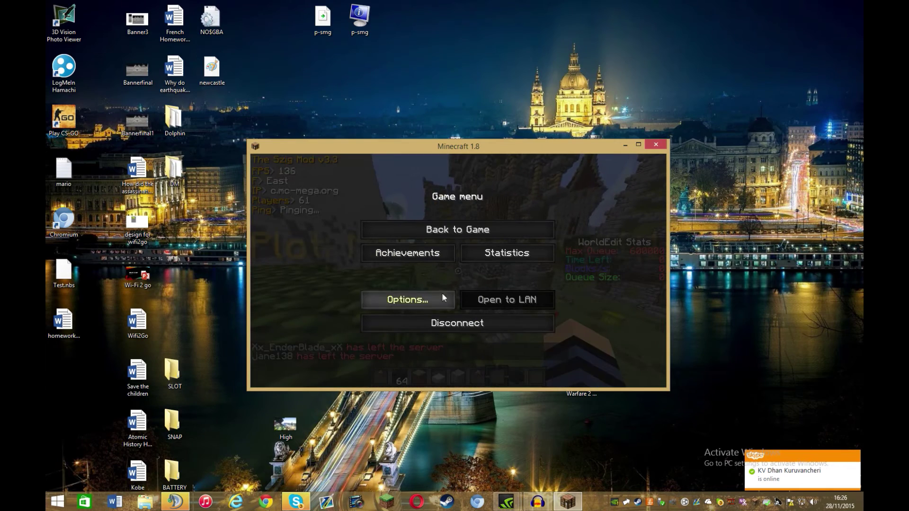
# - Turn the 5zig Precise FPS Counter off in Display Options and return to the game
pyautogui.click(443, 297)
pyautogui.click(394, 221)
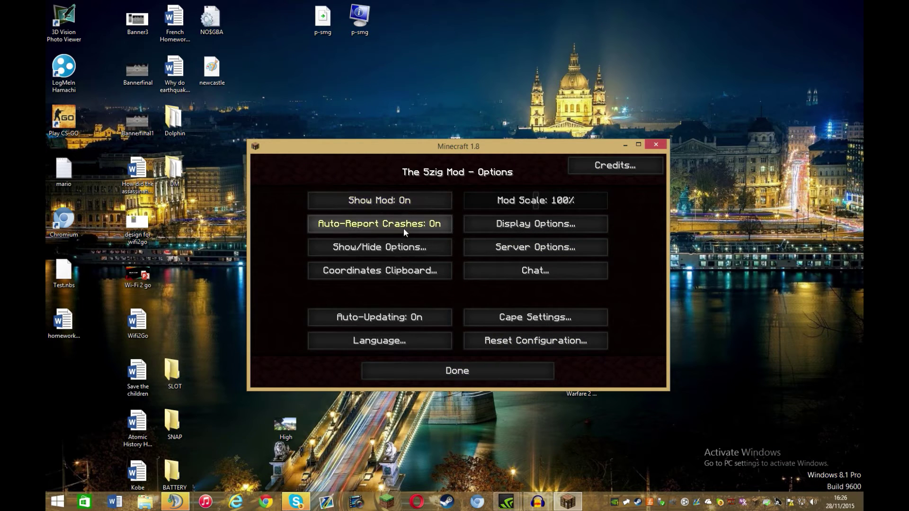
pyautogui.click(582, 227)
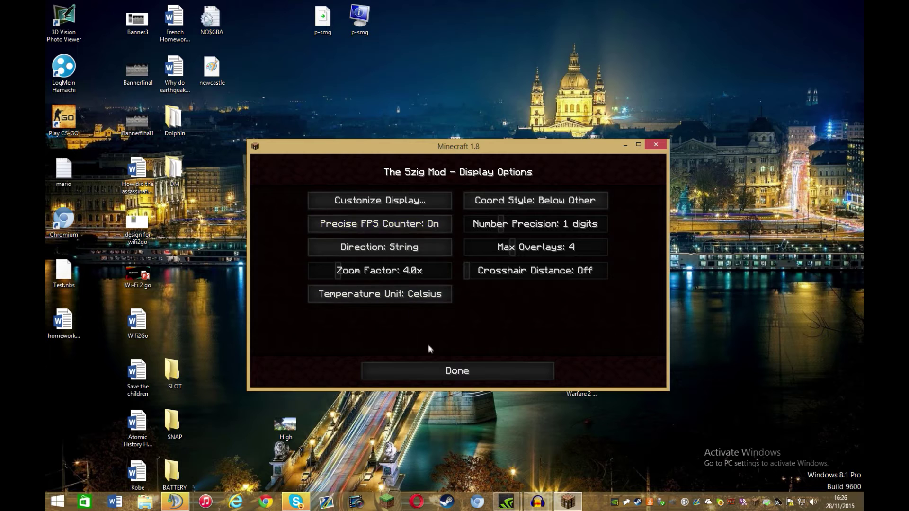
pyautogui.click(406, 223)
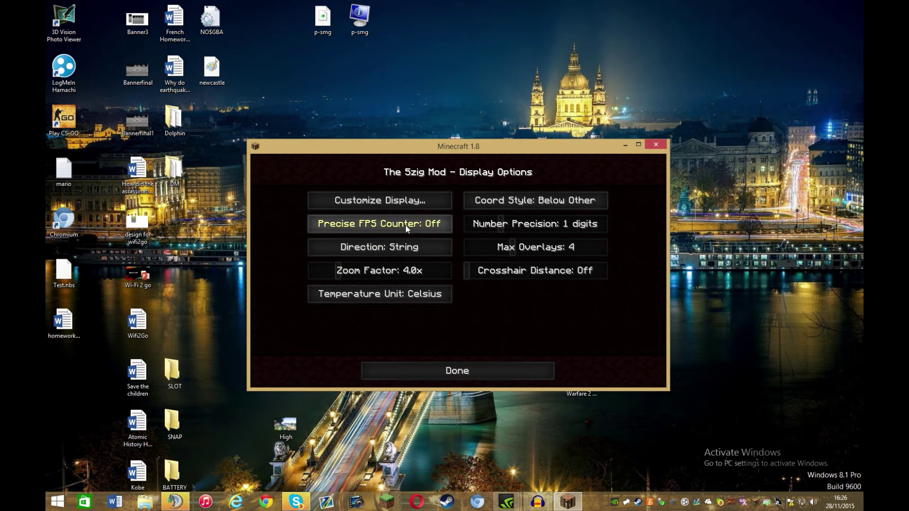
pyautogui.click(462, 374)
pyautogui.click(462, 374)
pyautogui.press('Tab')
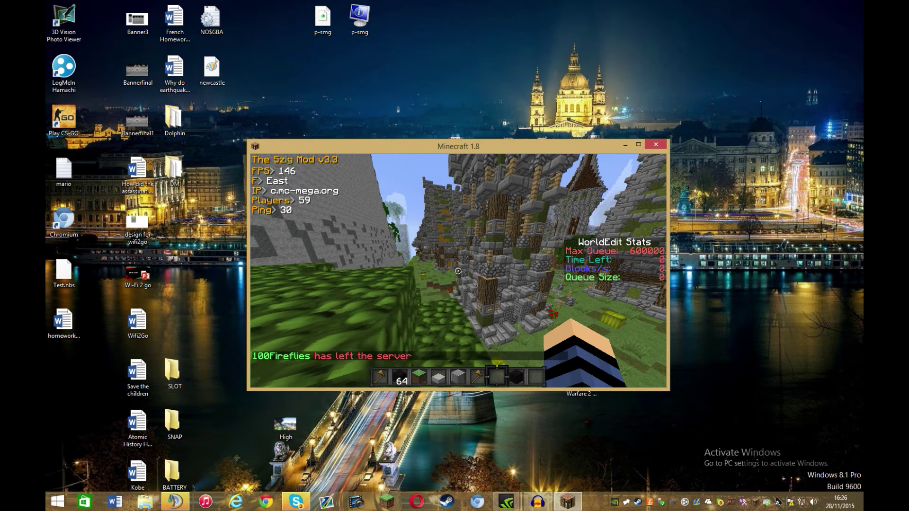
# - Turn the Precise FPS Counter back on and resume playing
pyautogui.press('Escape')
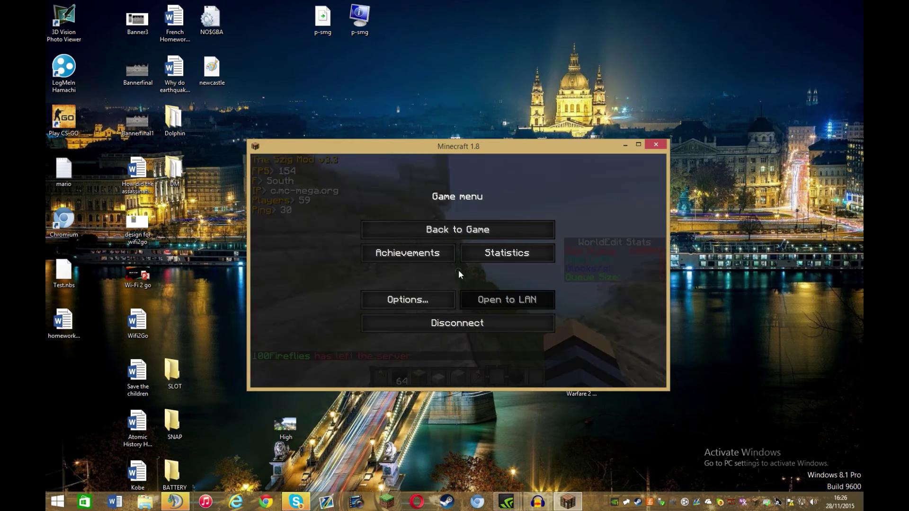
pyautogui.click(414, 307)
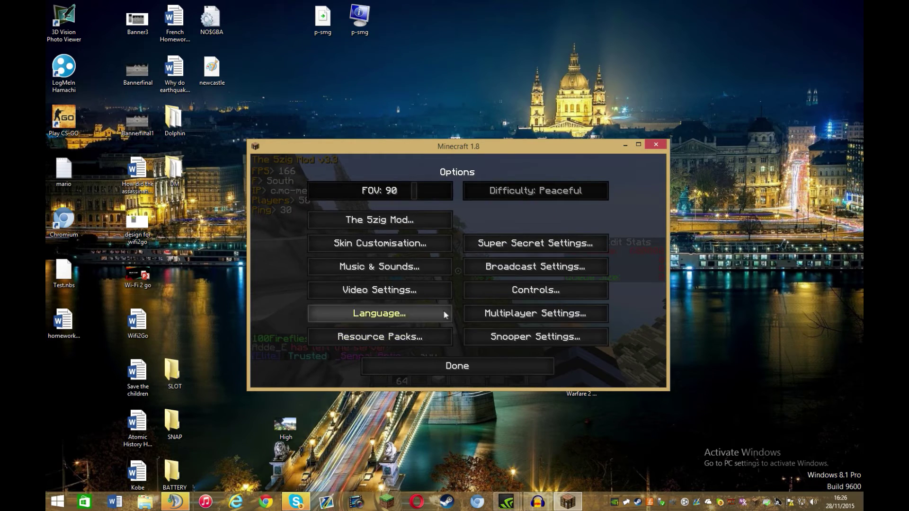
pyautogui.click(397, 219)
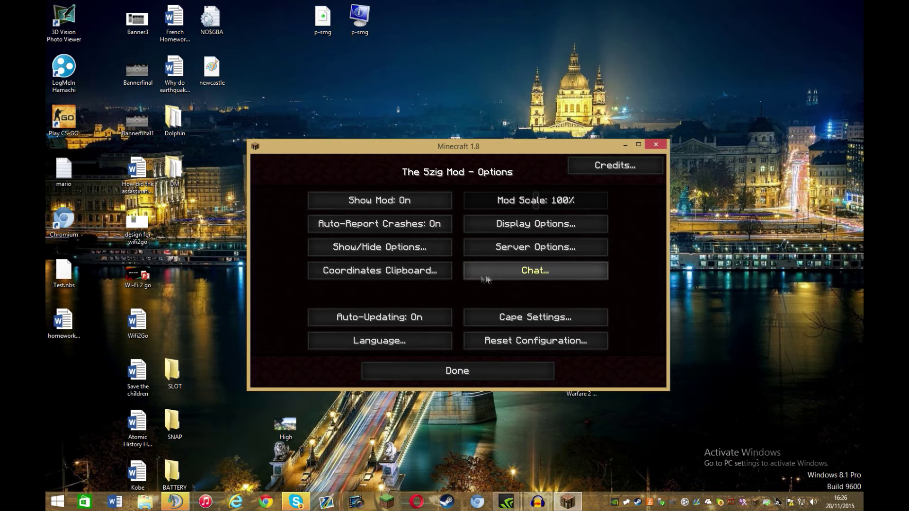
pyautogui.click(496, 228)
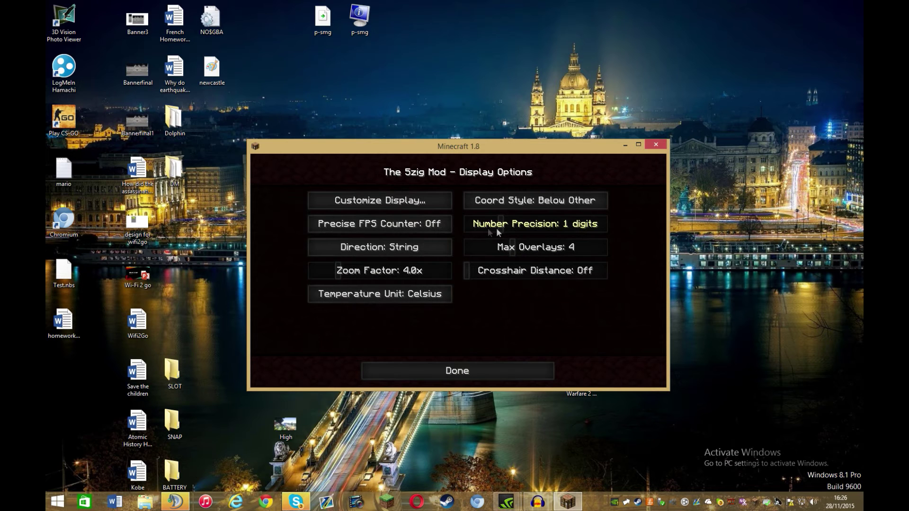
pyautogui.click(428, 229)
pyautogui.click(442, 371)
pyautogui.click(443, 371)
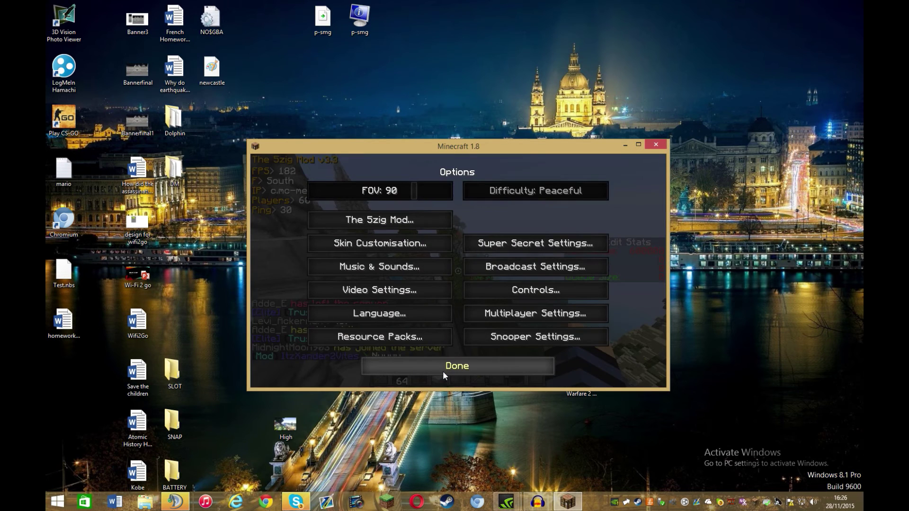
pyautogui.press('Escape')
pyautogui.press('Tab')
# - Look around, then open the 5zig Mod chat from The 5zig Mod options
pyautogui.press('w')
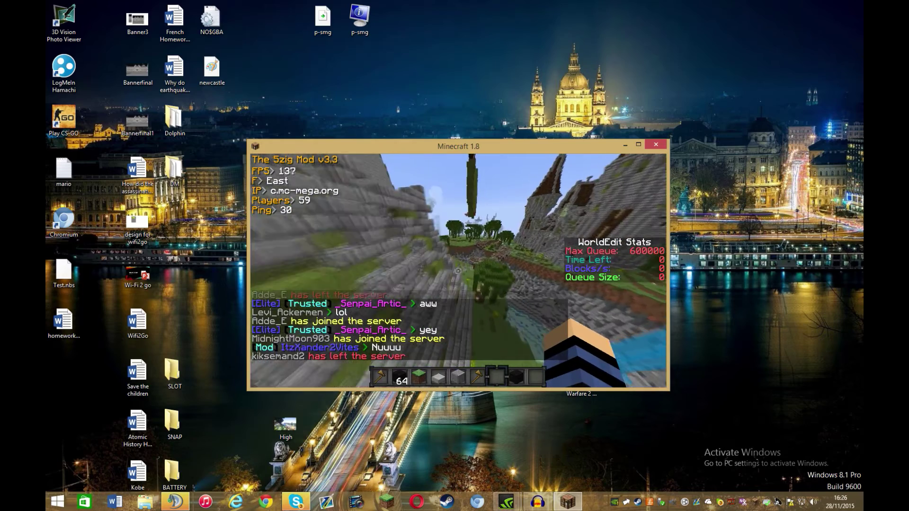
pyautogui.press('Escape')
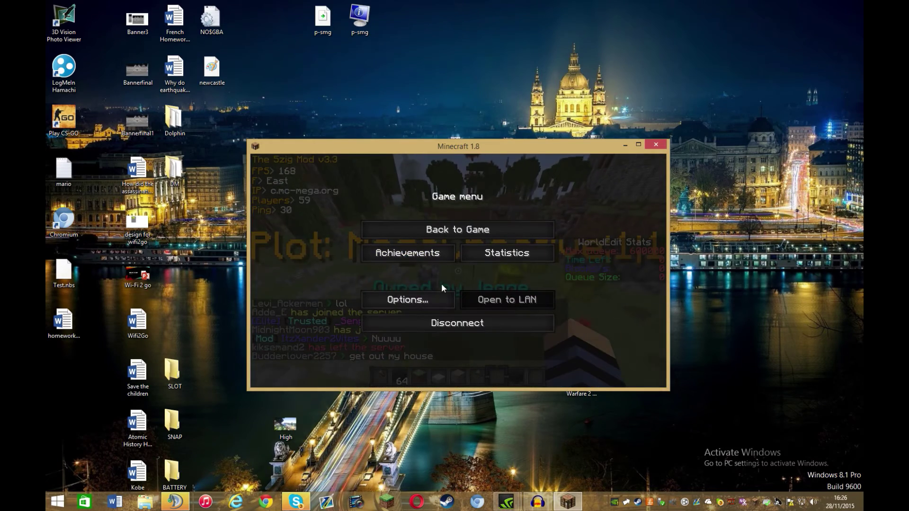
pyautogui.click(436, 298)
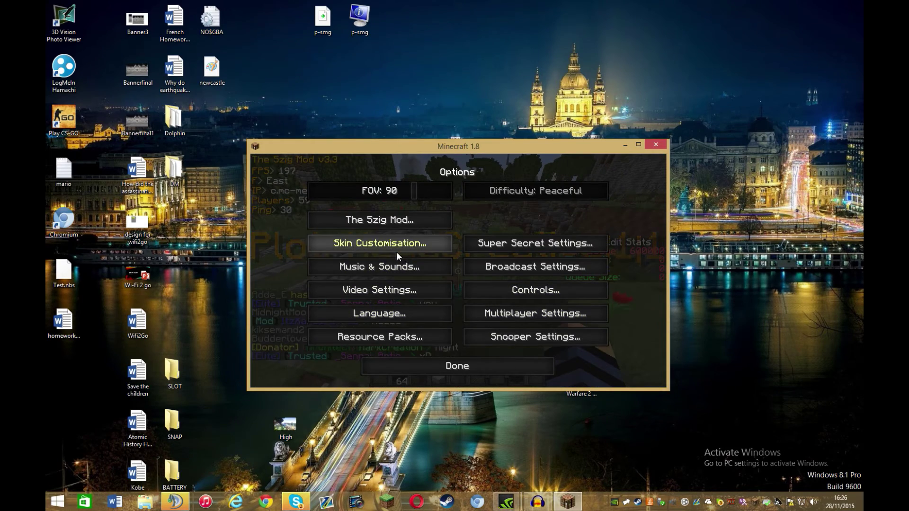
pyautogui.click(394, 223)
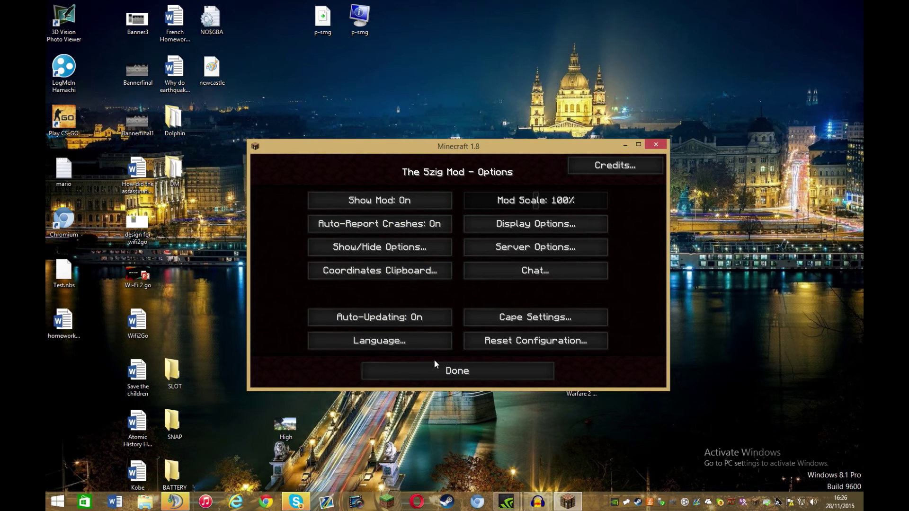
pyautogui.click(549, 270)
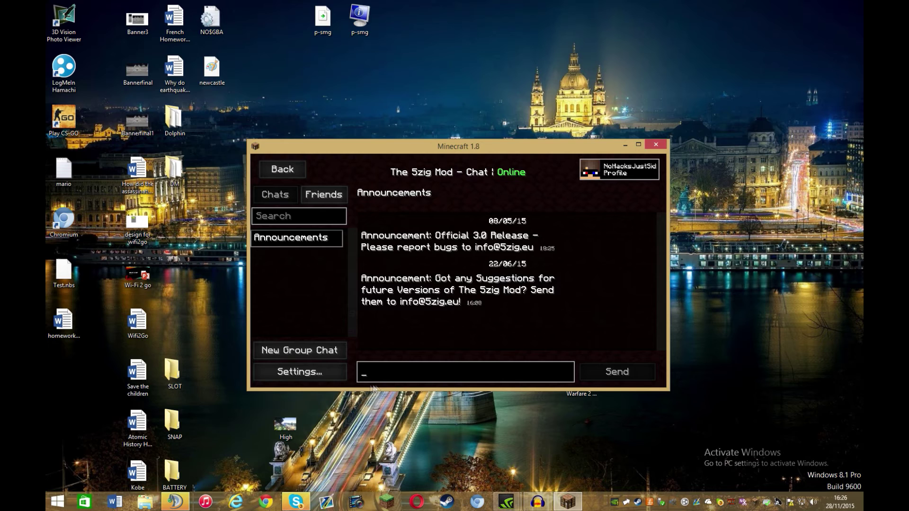
# - View the 5zig friends list, close the 5zig settings, check online players, and open the game menu
pyautogui.click(326, 195)
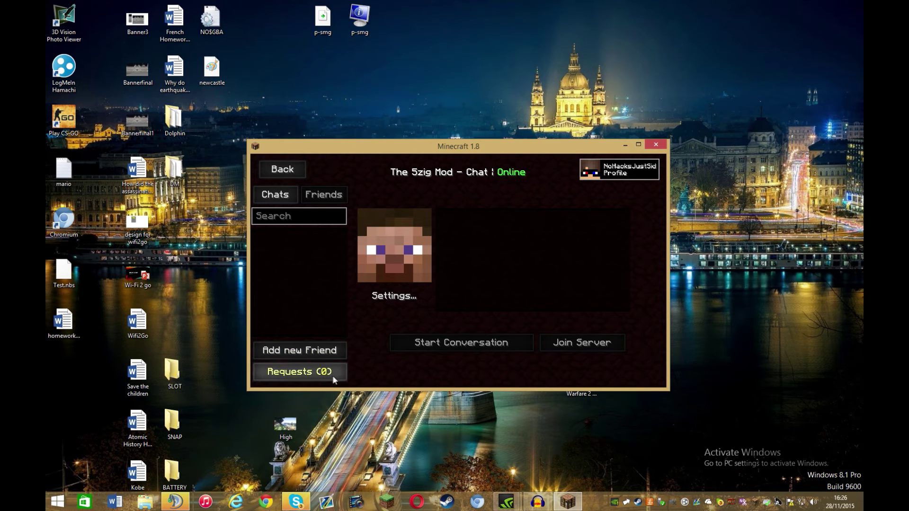
pyautogui.click(279, 166)
pyautogui.click(445, 368)
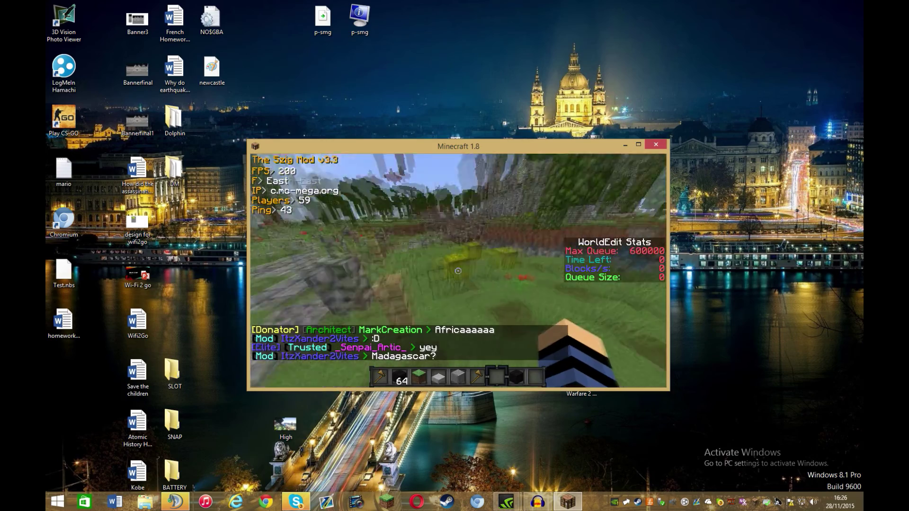
pyautogui.press('Tab')
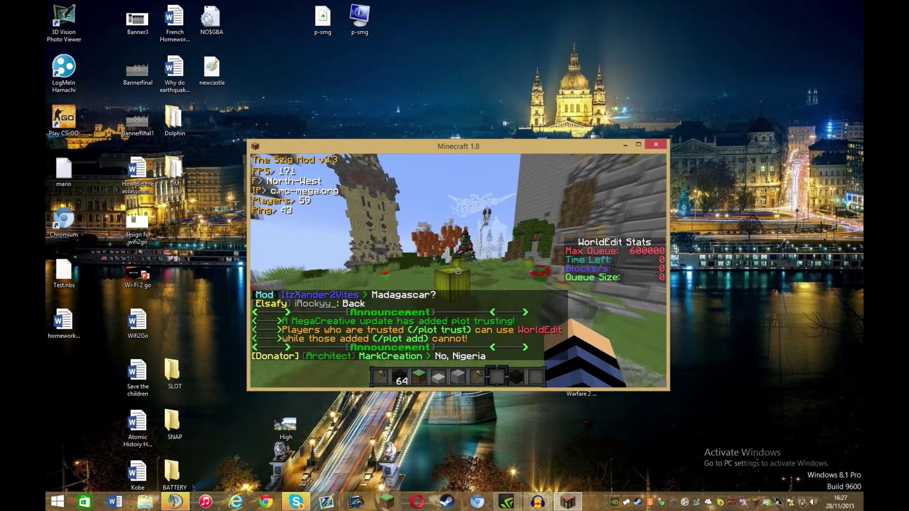
pyautogui.press('Escape')
# - Disconnect from and rejoin c.mc-mega.org, check the player list, walk forward, and open the game menu
pyautogui.click(462, 324)
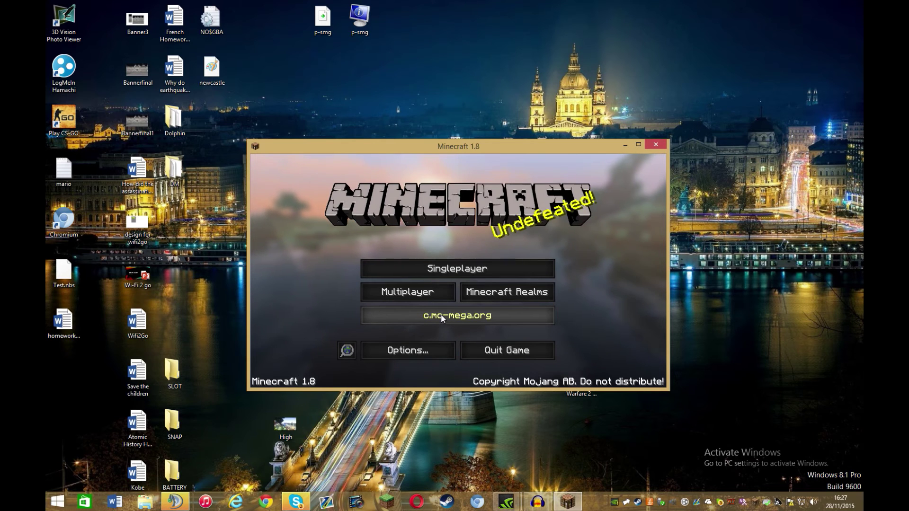
pyautogui.click(441, 315)
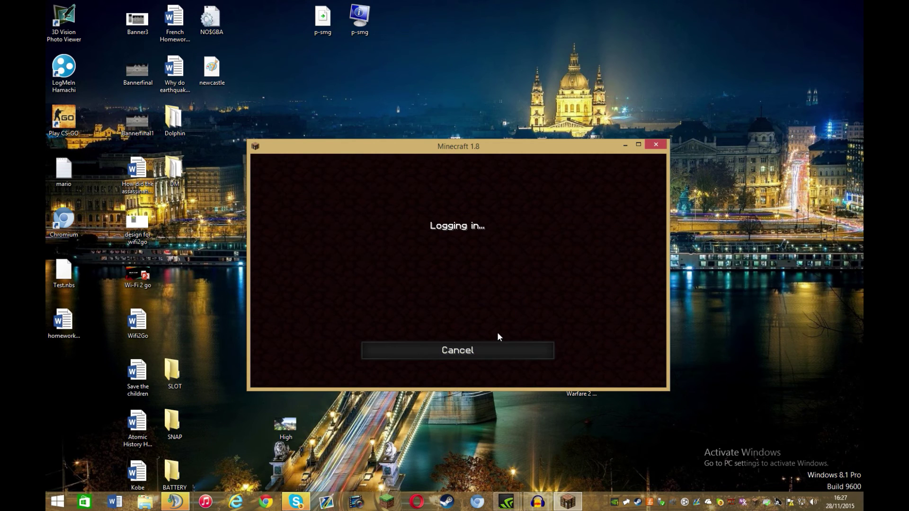
pyautogui.press('Tab')
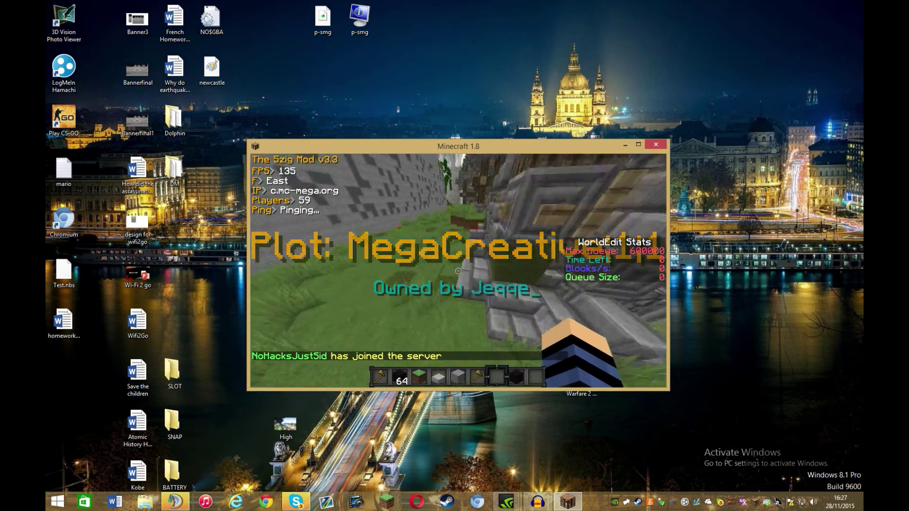
pyautogui.press('w')
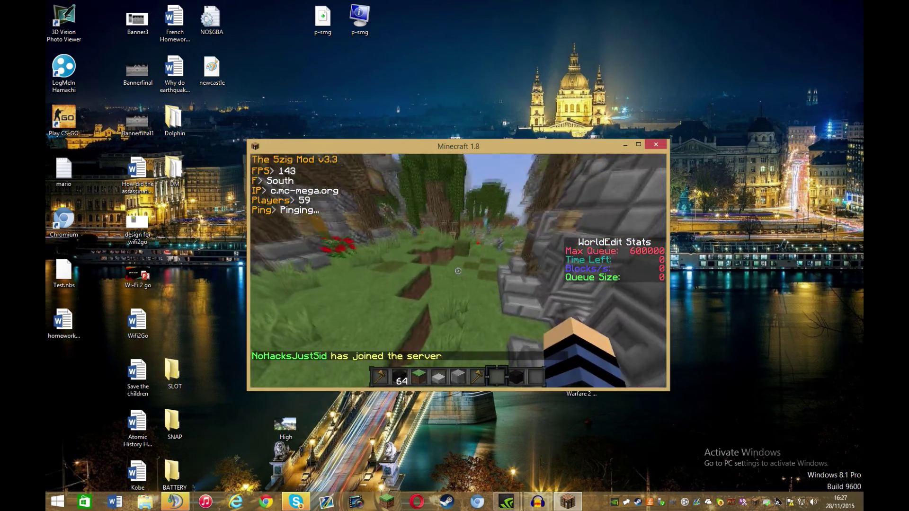
pyautogui.press('Tab')
pyautogui.press('Tab')
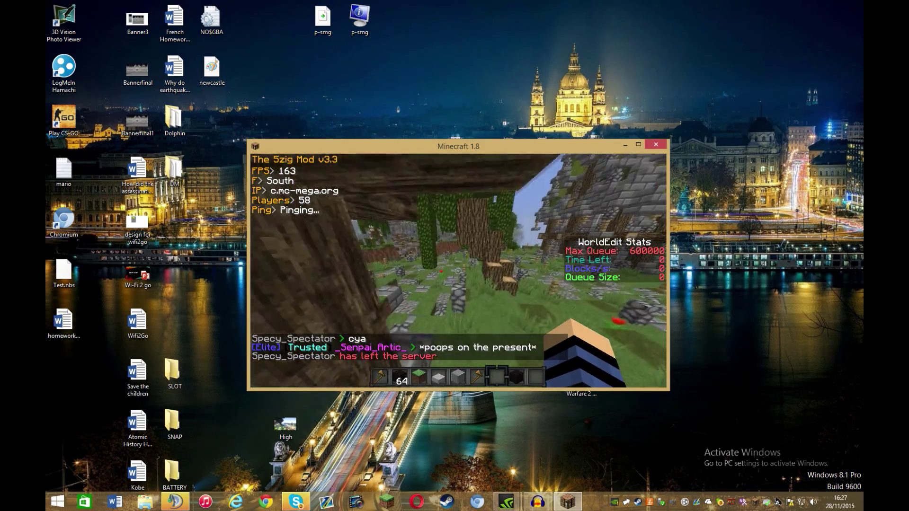
pyautogui.press('Escape')
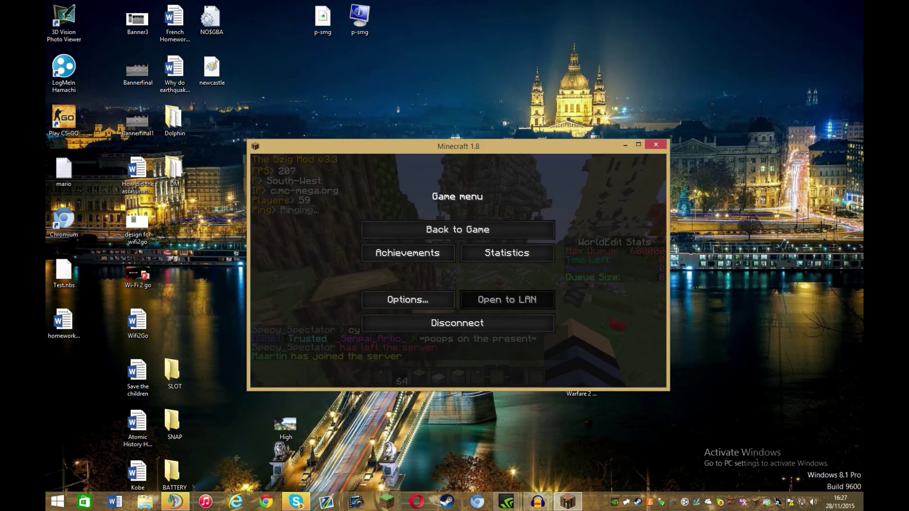